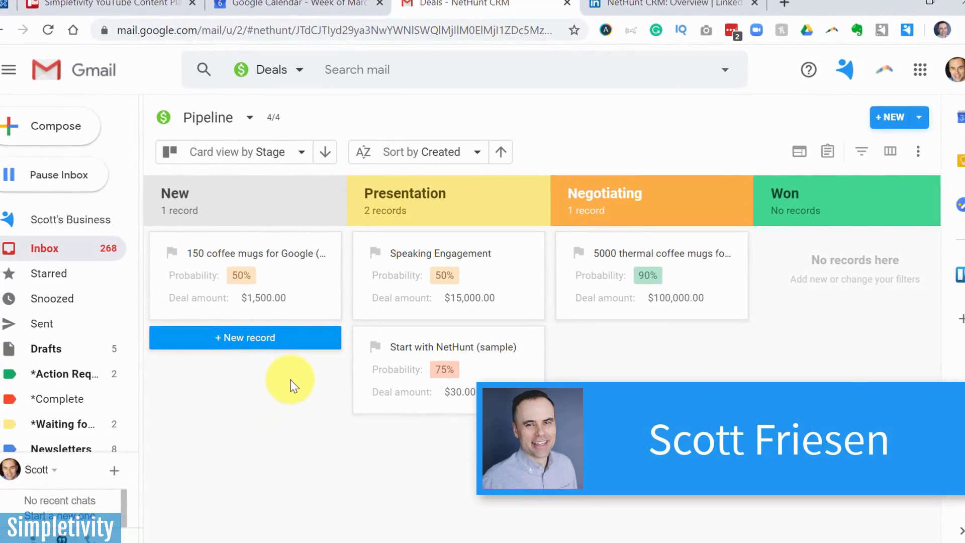
Leave the NetHunt Deals pipeline and return to the Gmail inbox
{"action": "left_click", "coordinate": [53, 252]}
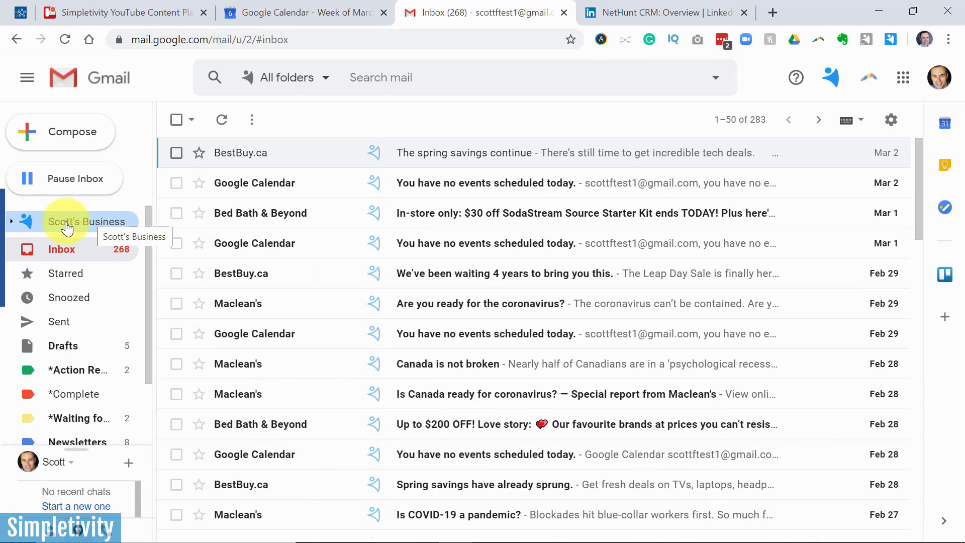
Expand the NetHunt CRM workspace and browse the Deals pipeline, My contacts and My deals views
{"action": "left_click", "coordinate": [67, 229]}
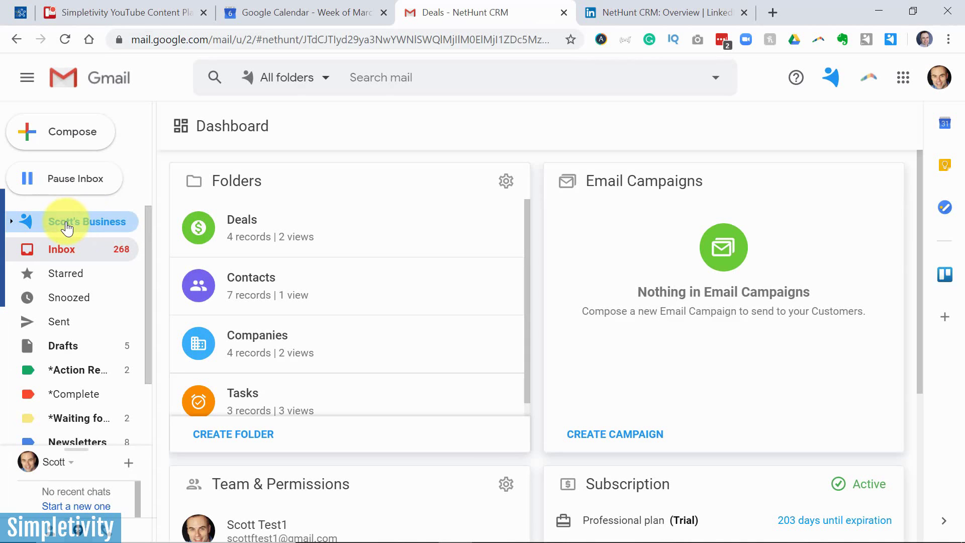
{"action": "left_click", "coordinate": [11, 221]}
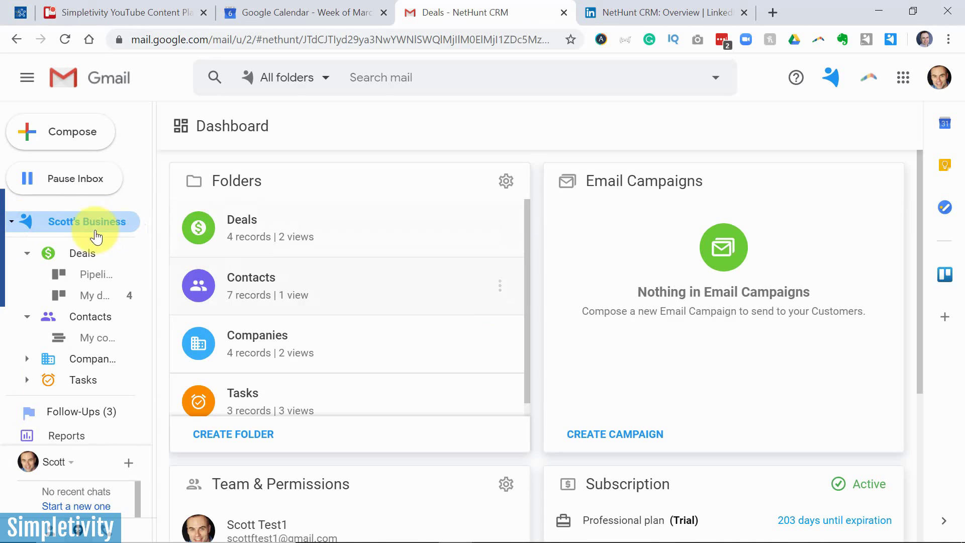
{"action": "left_click", "coordinate": [80, 274]}
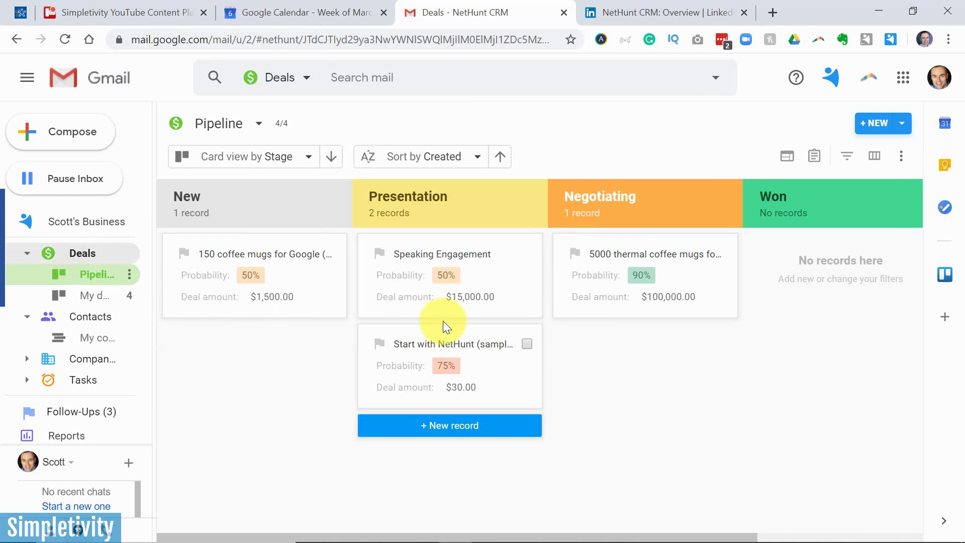
{"action": "left_click", "coordinate": [94, 342]}
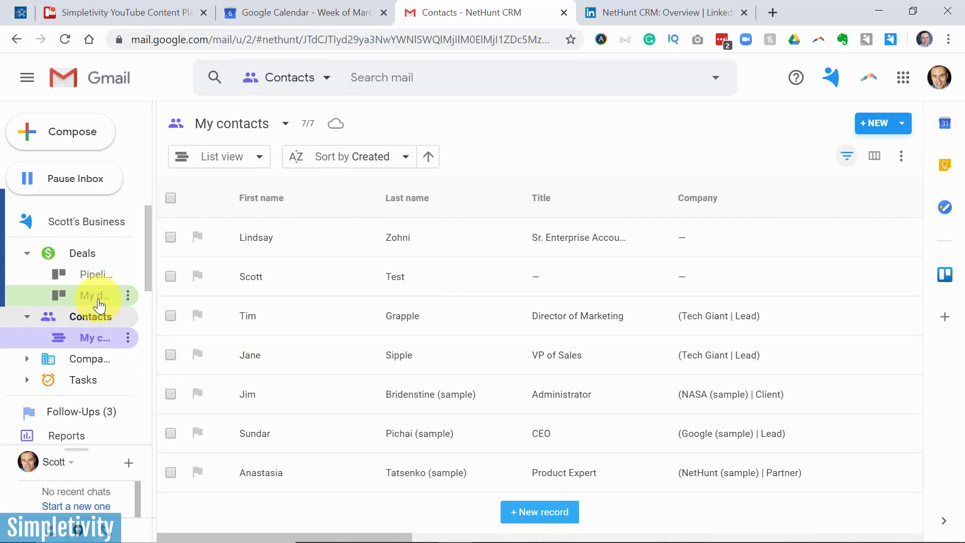
{"action": "left_click", "coordinate": [103, 299]}
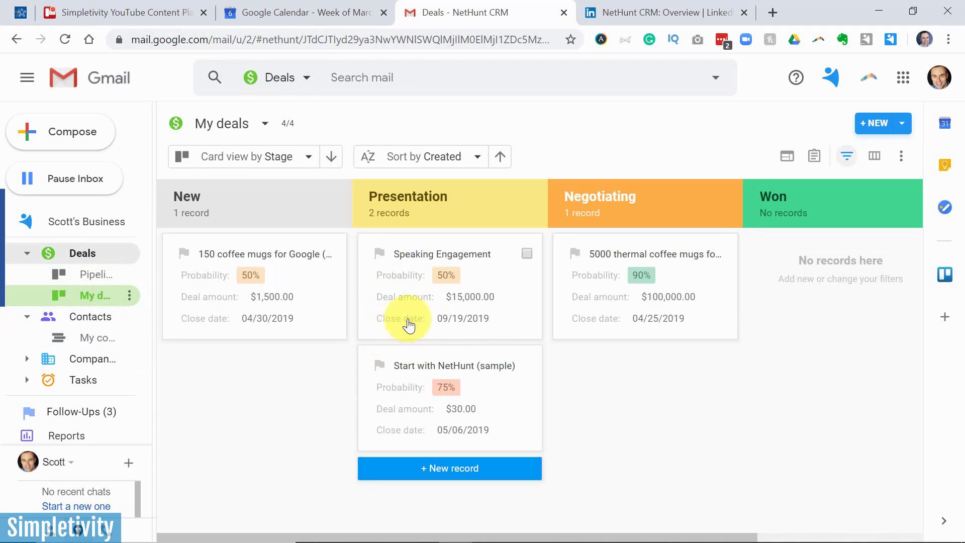
Review the Tasks list, go back to Inbox, then open the seven-record My contacts list
{"action": "left_click", "coordinate": [22, 379]}
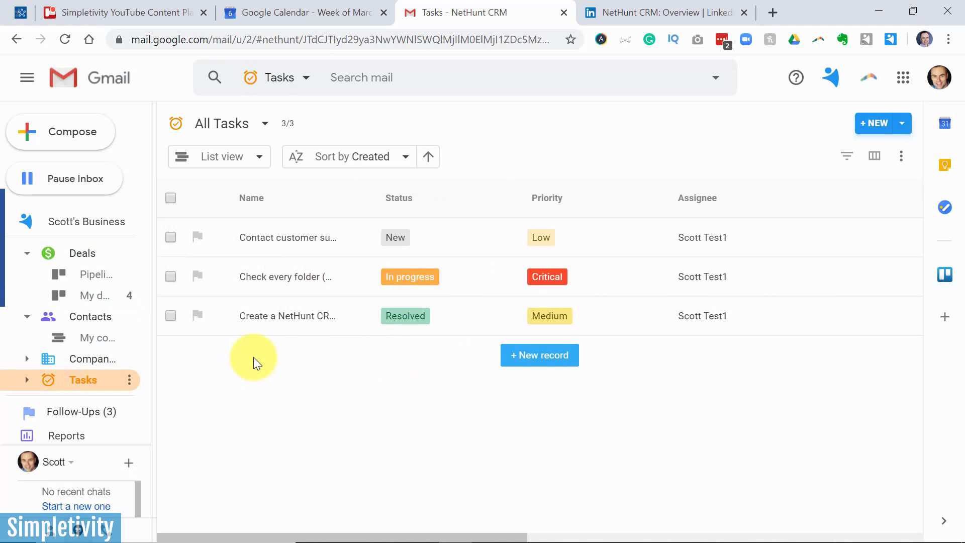
{"action": "scroll", "coordinate": [93, 327], "scroll_direction": "down", "scroll_amount": 6}
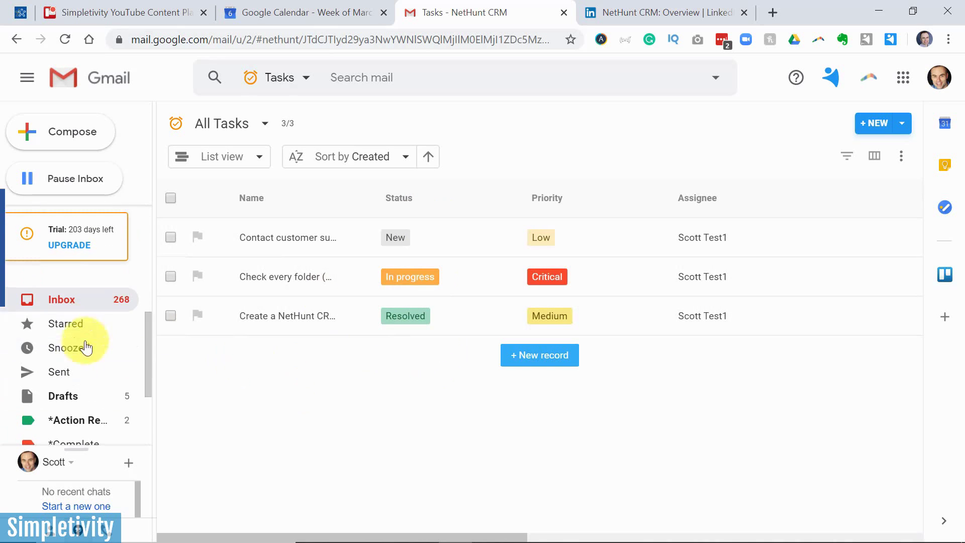
{"action": "left_click", "coordinate": [62, 296]}
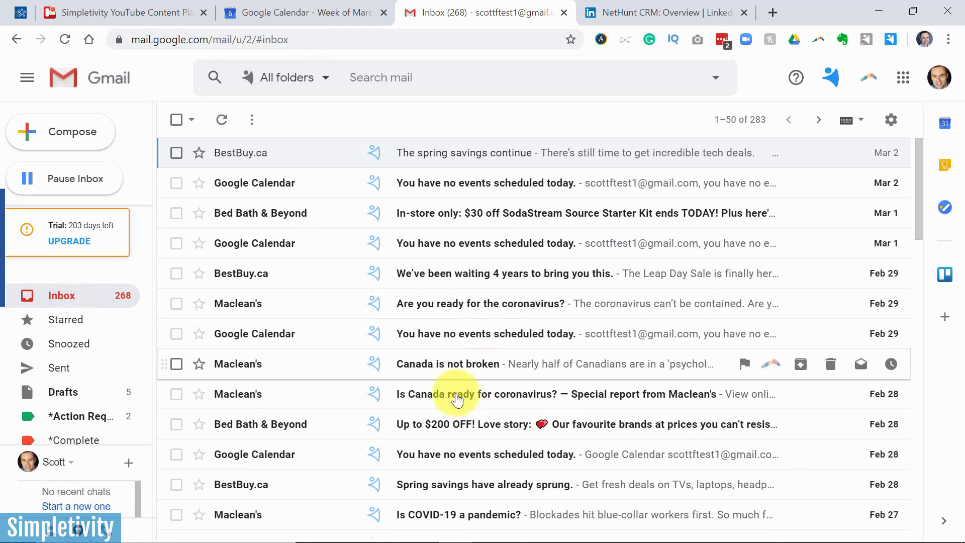
{"action": "scroll", "coordinate": [108, 312], "scroll_direction": "up", "scroll_amount": 5}
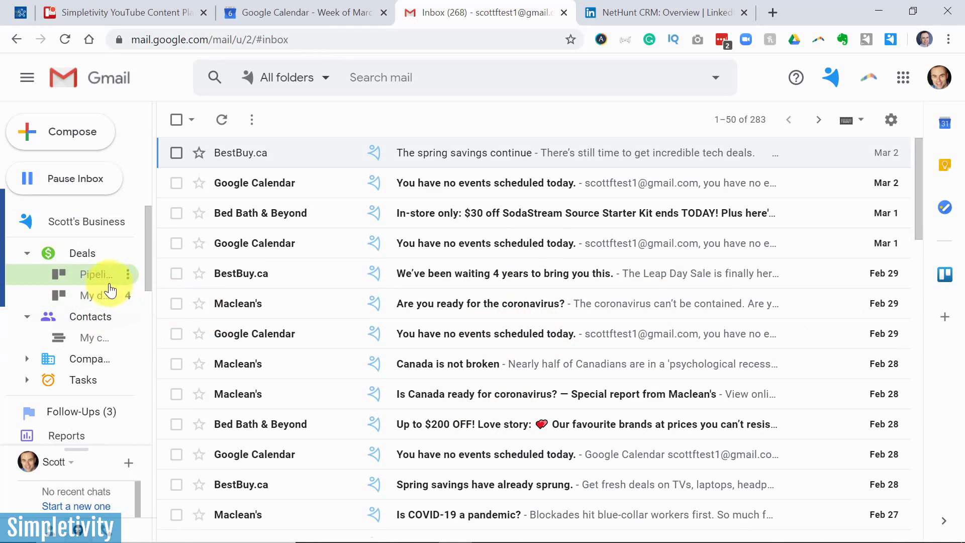
{"action": "left_click", "coordinate": [86, 334]}
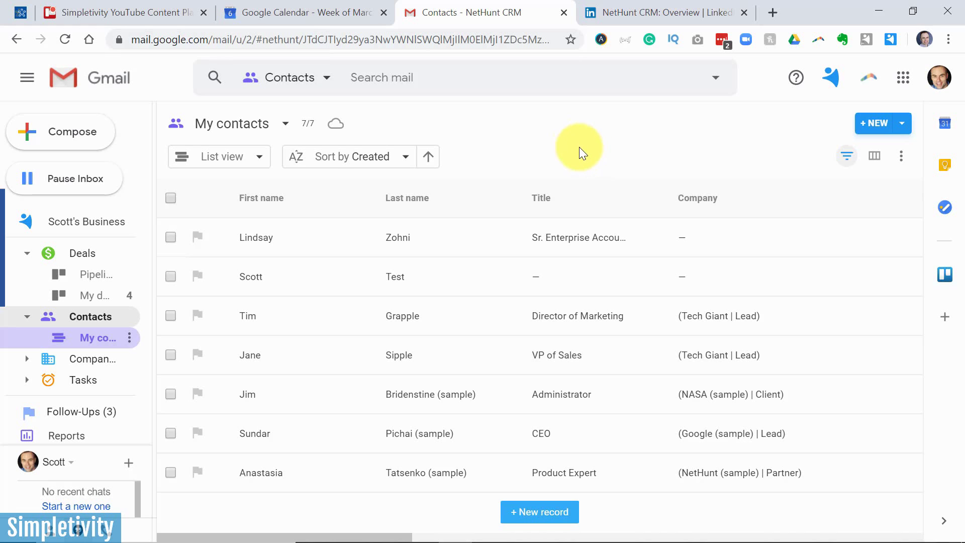
On the NetHunt CRM LinkedIn company page, list all 19 employees
{"action": "left_click", "coordinate": [650, 10]}
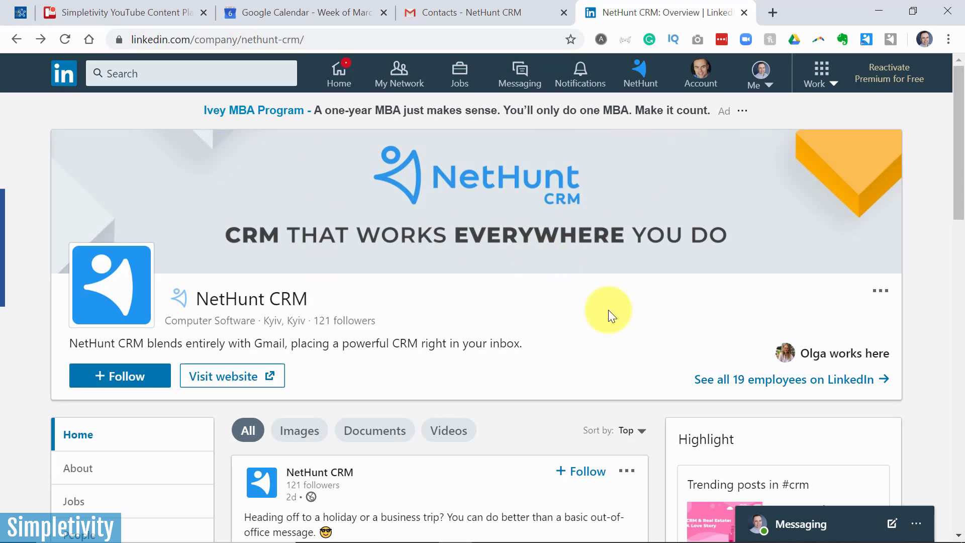
{"action": "left_click", "coordinate": [784, 380]}
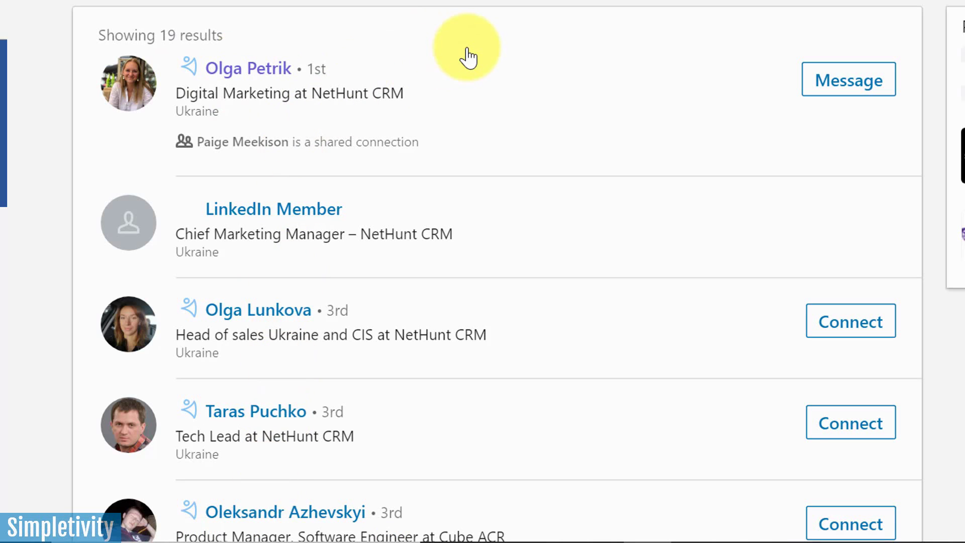
Auto-create a NetHunt CRM contact from the first employee, the Digital Marketing profile
{"action": "left_click", "coordinate": [186, 68]}
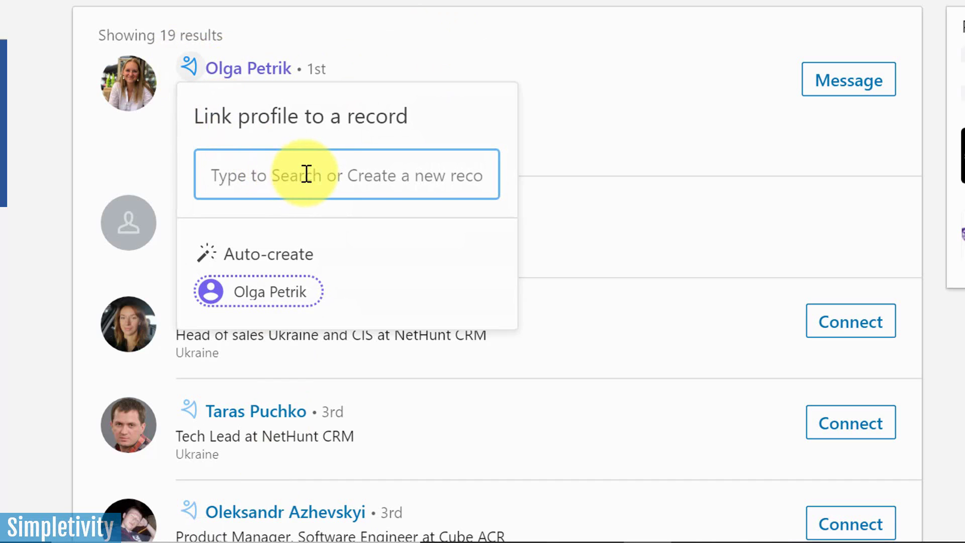
{"action": "type", "text": "olga"}
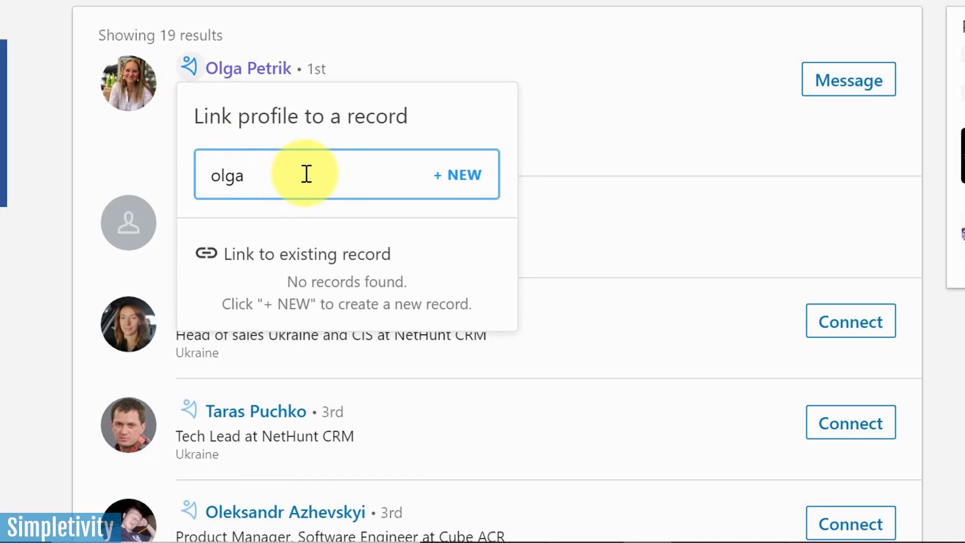
{"action": "key", "text": "BackSpace"}
{"action": "key", "text": "BackSpace"}
{"action": "key", "text": "BackSpace"}
{"action": "key", "text": "BackSpace"}
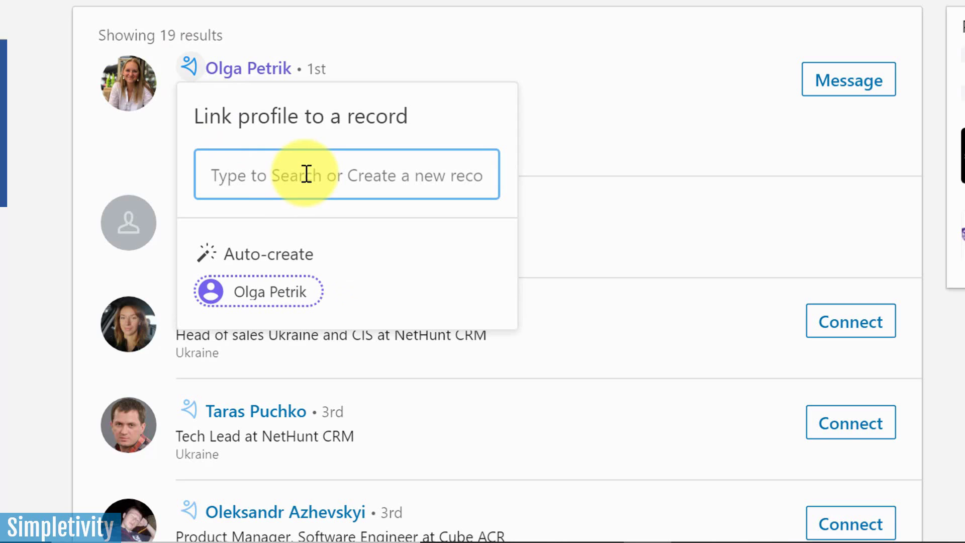
{"action": "left_click", "coordinate": [270, 300]}
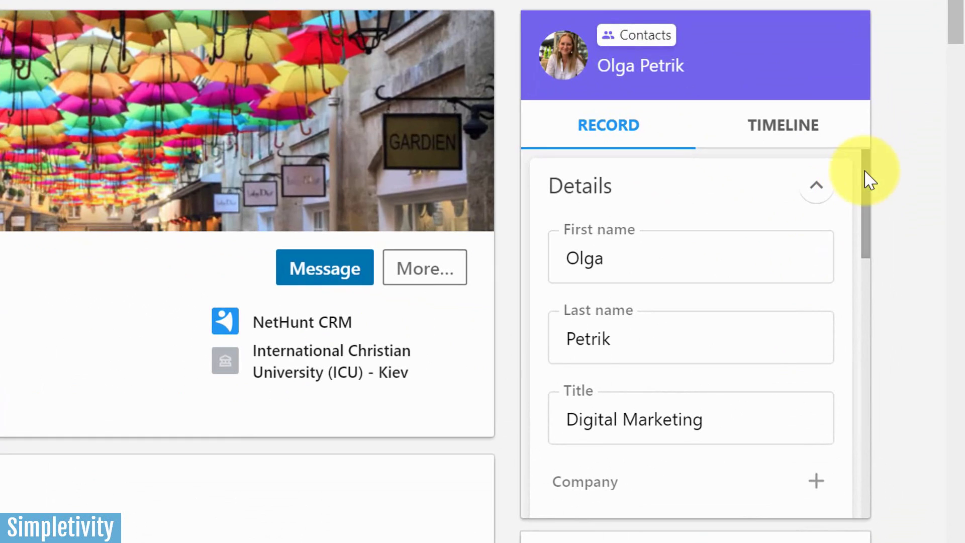
Enter and save the contact's phone number in the NetHunt sidebar's Phone number field
{"action": "scroll", "coordinate": [869, 189], "scroll_direction": "down", "scroll_amount": 2}
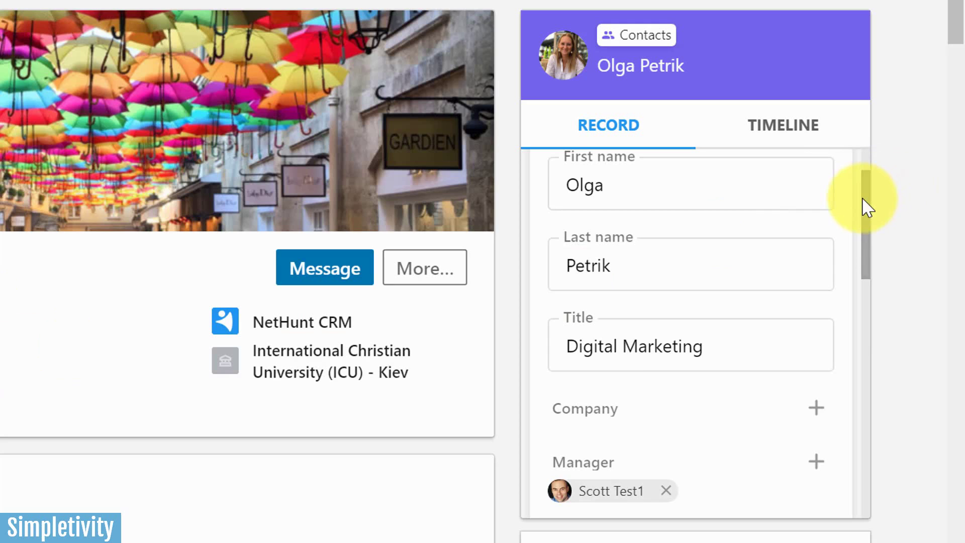
{"action": "scroll", "coordinate": [869, 201], "scroll_direction": "up", "scroll_amount": 1}
{"action": "left_click_drag", "start_coordinate": [865, 192], "coordinate": [918, 166]}
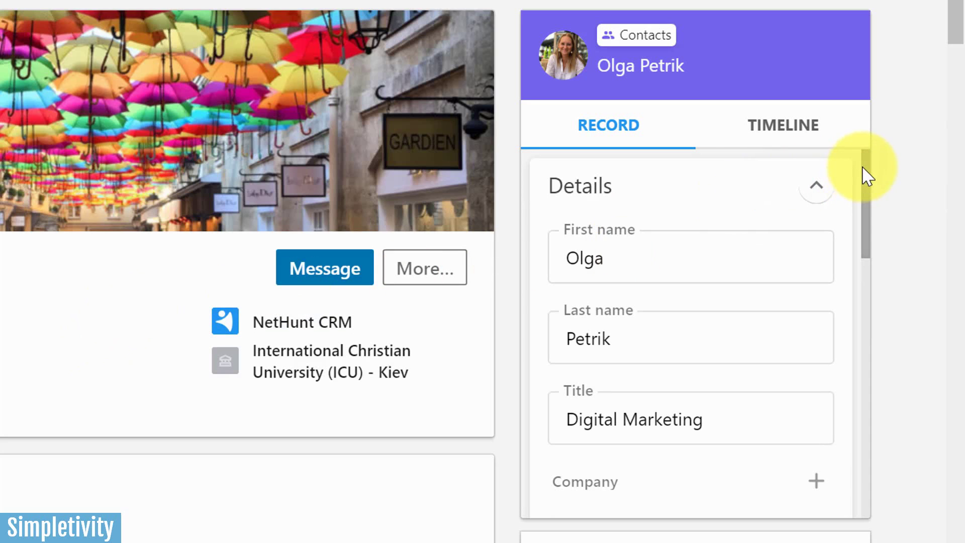
{"action": "left_click_drag", "start_coordinate": [864, 168], "coordinate": [915, 366]}
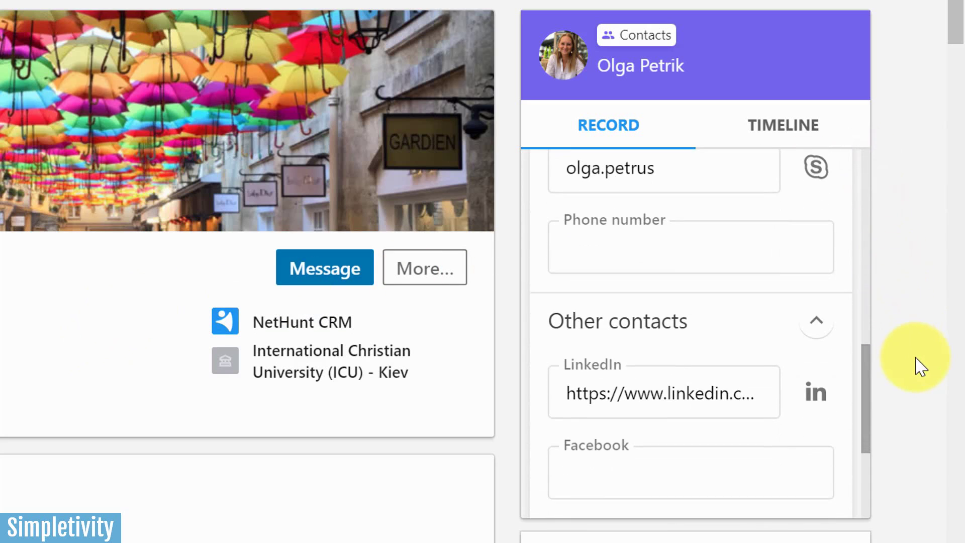
{"action": "left_click", "coordinate": [796, 260]}
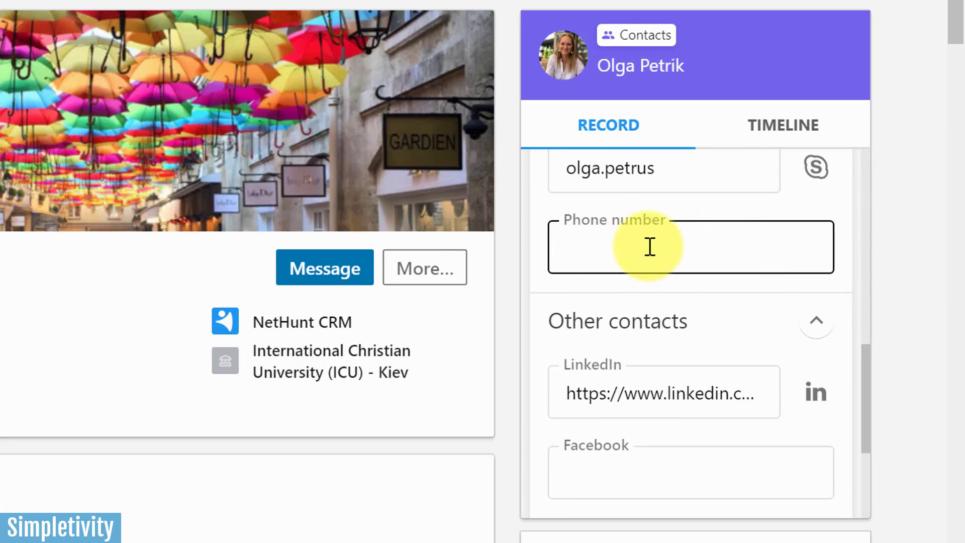
{"action": "left_click", "coordinate": [650, 246]}
{"action": "type", "text": "555-555-1234"}
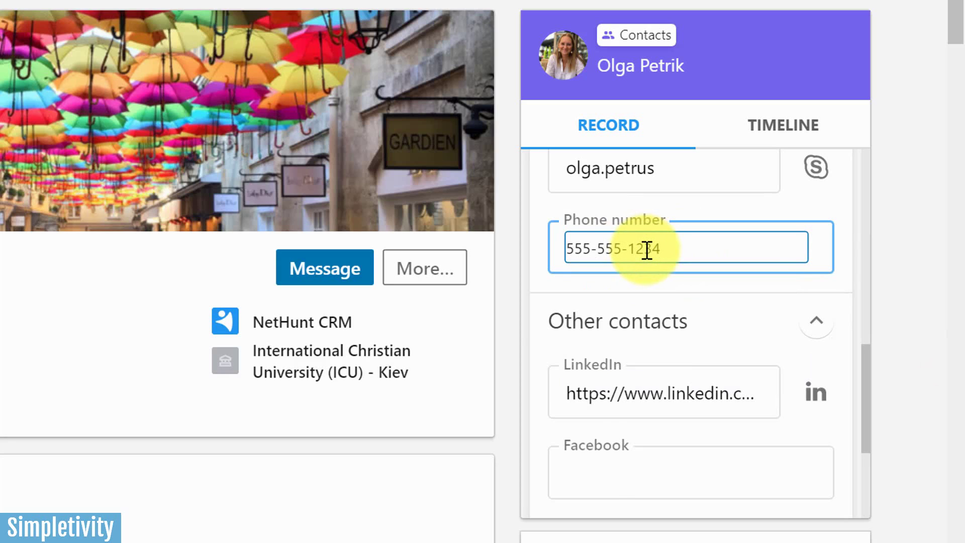
{"action": "key", "text": "Return"}
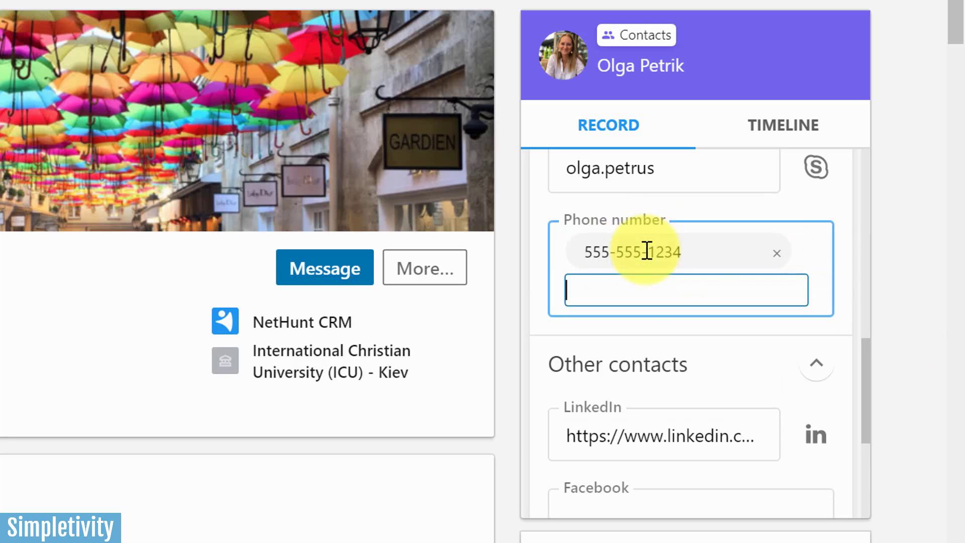
{"action": "left_click", "coordinate": [809, 209]}
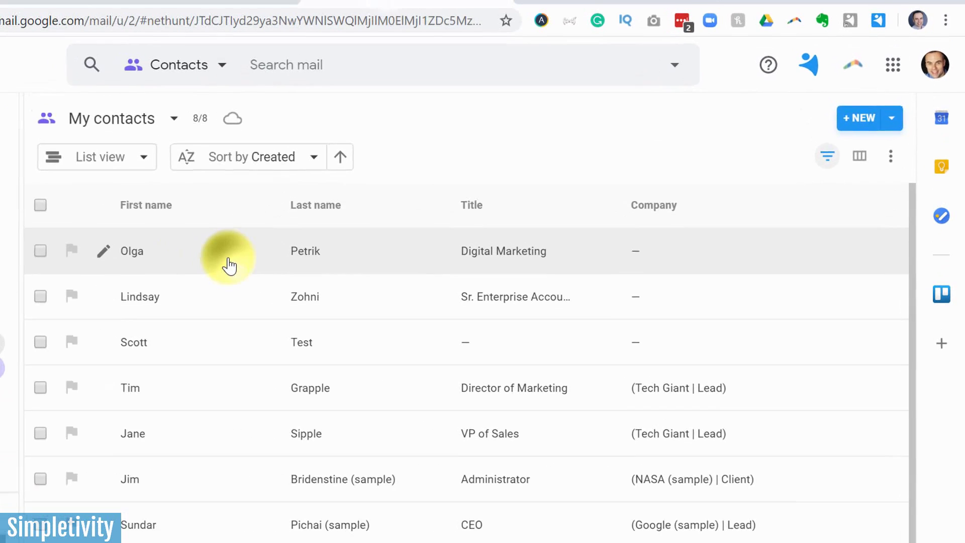
Check the contact's CRM timeline for the logged phone number, then return to LinkedIn
{"action": "left_click", "coordinate": [229, 265]}
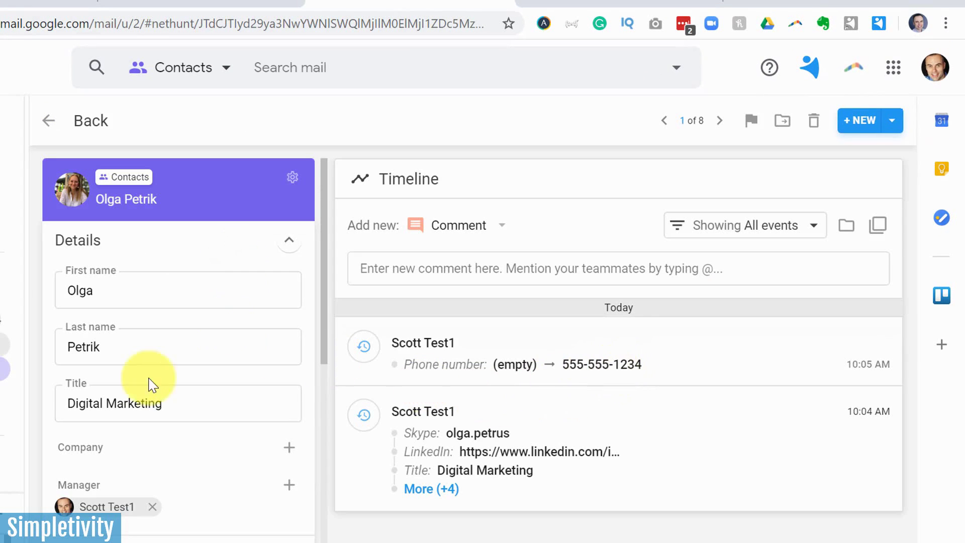
{"action": "scroll", "coordinate": [154, 382], "scroll_direction": "down", "scroll_amount": 10}
{"action": "scroll", "coordinate": [161, 385], "scroll_direction": "up", "scroll_amount": 10}
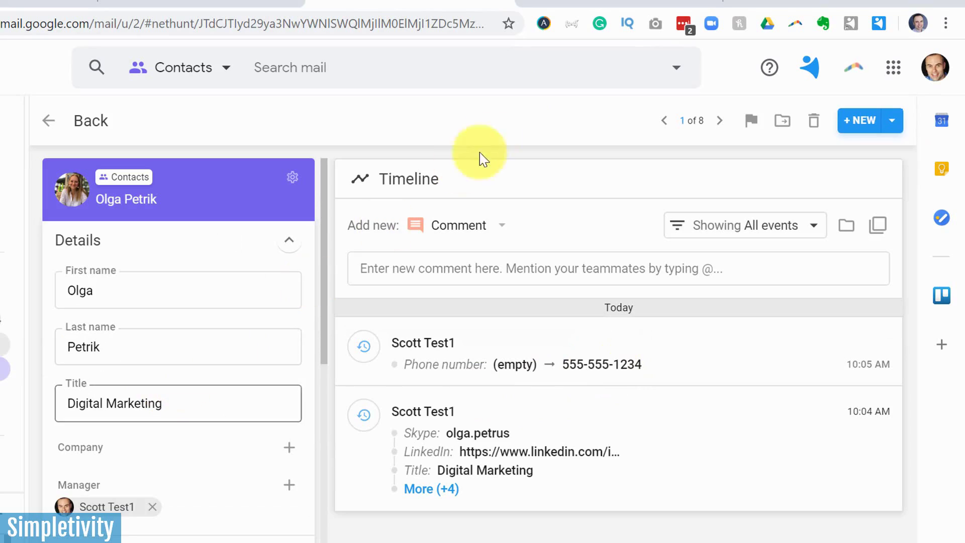
{"action": "left_click", "coordinate": [614, 5]}
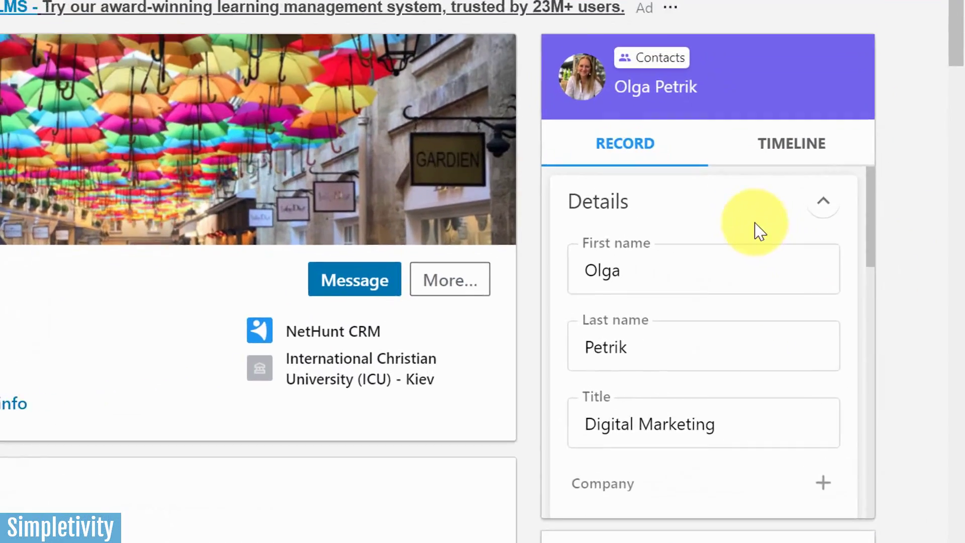
Under Related records, link the '150 coffee mugs for Google (sample)' deal to the contact
{"action": "scroll", "coordinate": [760, 231], "scroll_direction": "down", "scroll_amount": 12}
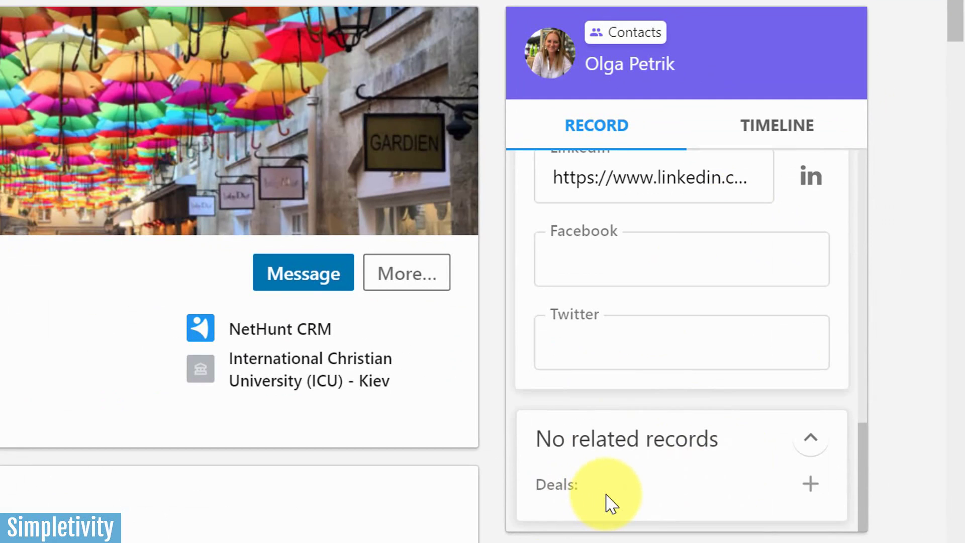
{"action": "left_click", "coordinate": [810, 484]}
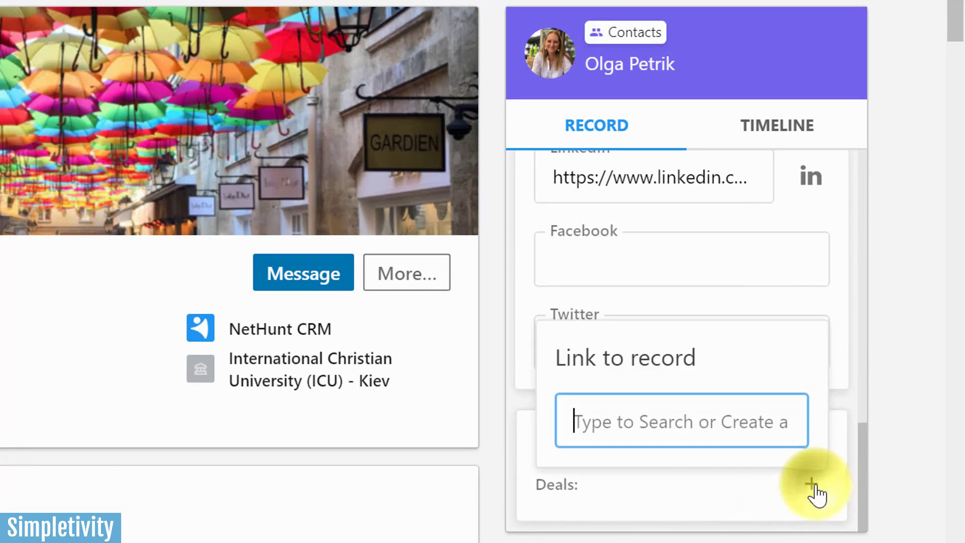
{"action": "type", "text": "coffee"}
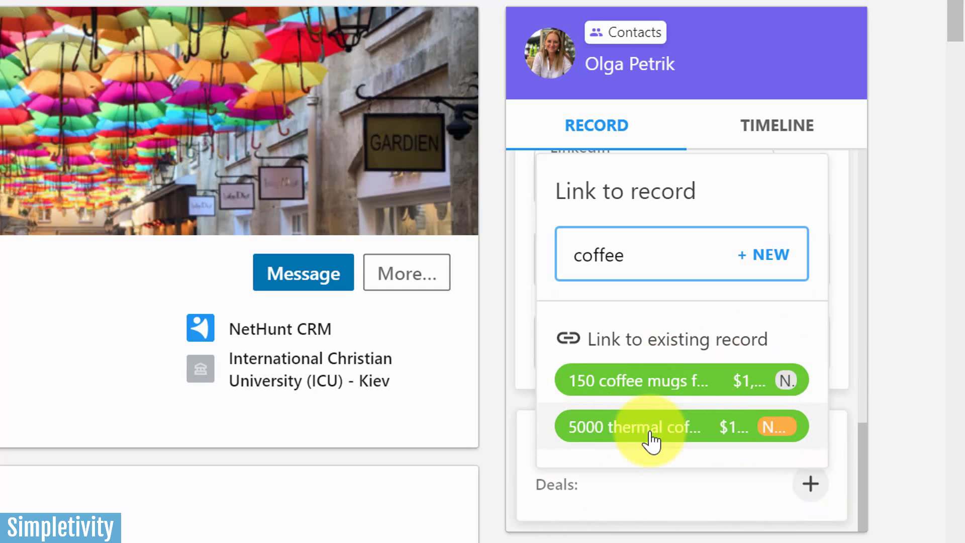
{"action": "mouse_move", "coordinate": [706, 425]}
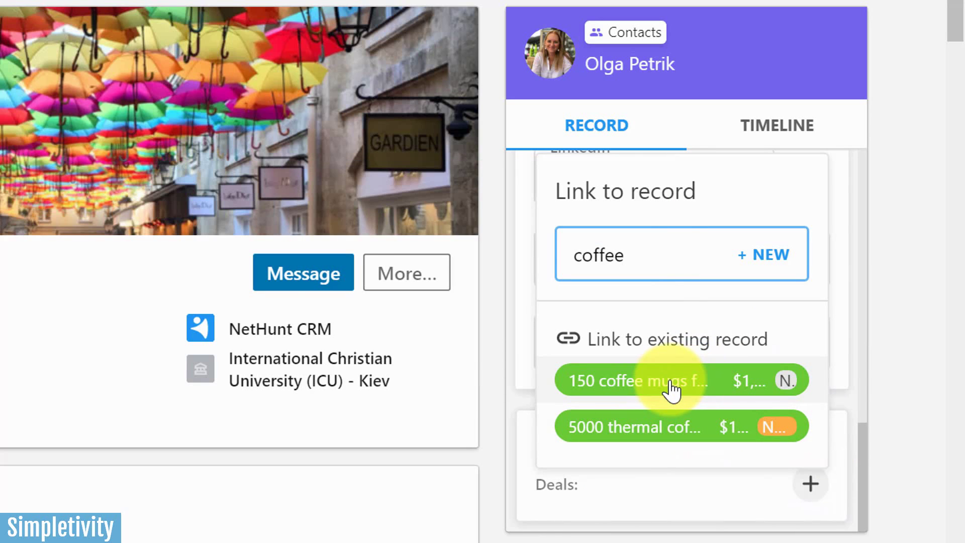
{"action": "mouse_move", "coordinate": [673, 391]}
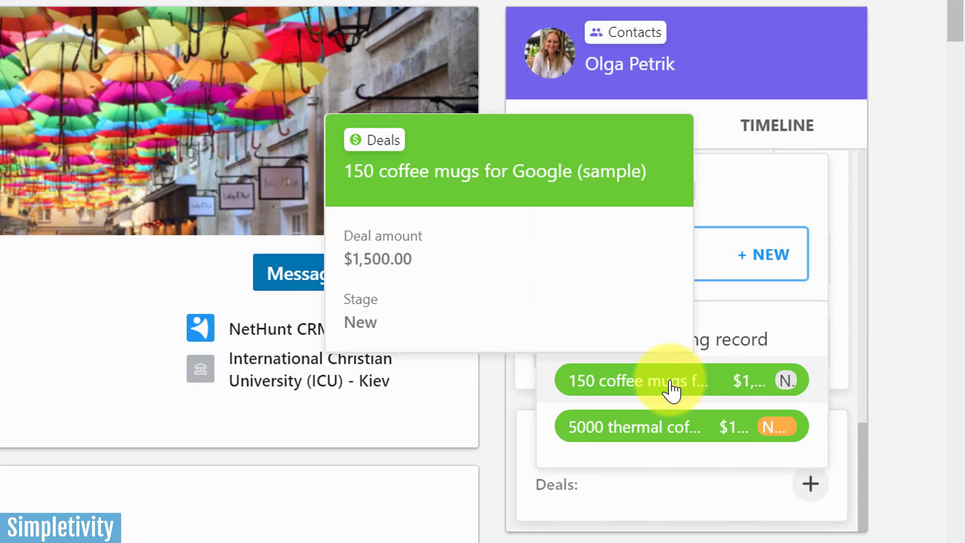
{"action": "left_click", "coordinate": [624, 389]}
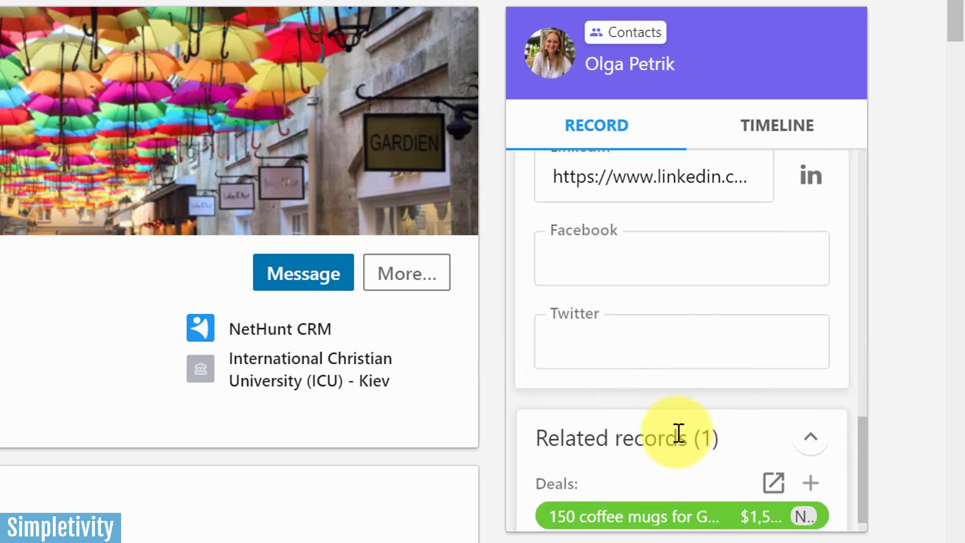
{"action": "scroll", "coordinate": [682, 438], "scroll_direction": "down", "scroll_amount": 1}
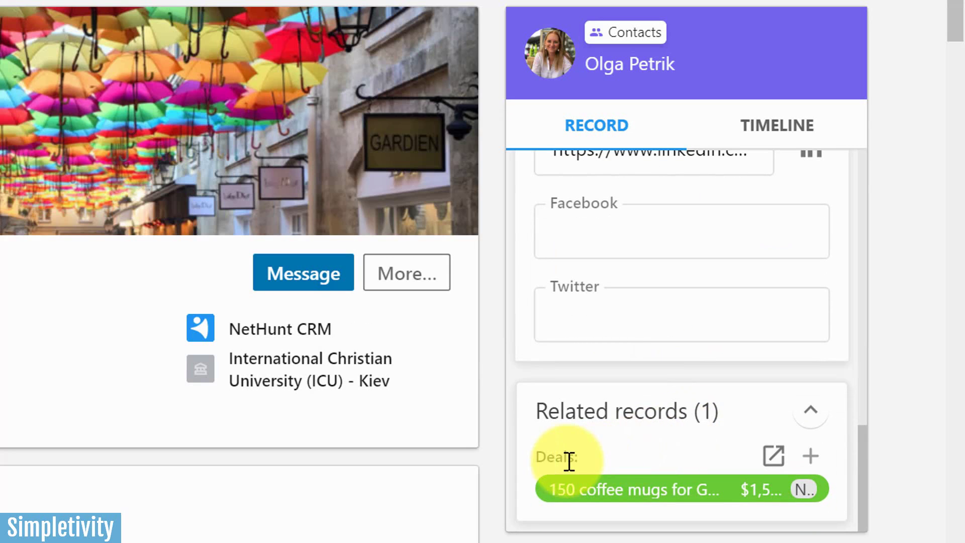
{"action": "scroll", "coordinate": [632, 448], "scroll_direction": "up", "scroll_amount": 15}
{"action": "left_click", "coordinate": [628, 440]}
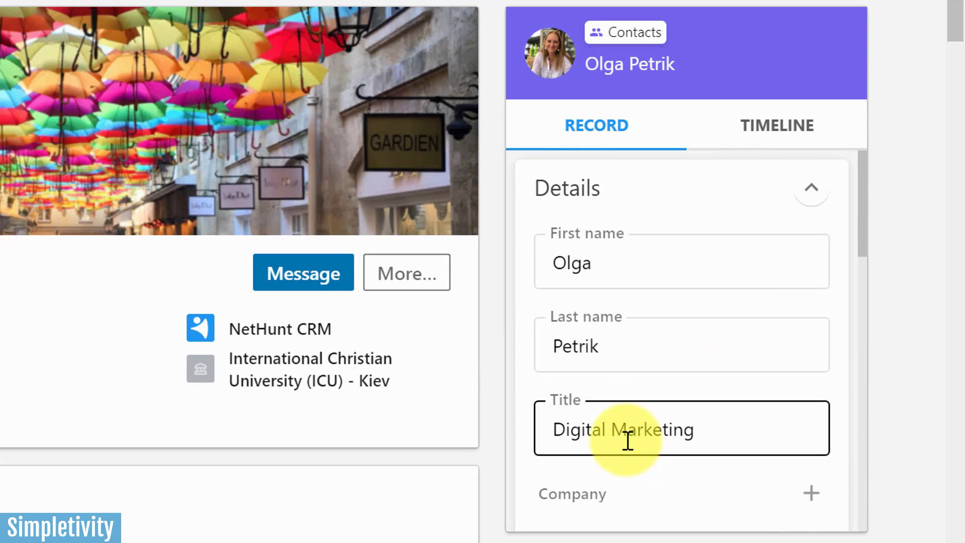
{"action": "scroll", "coordinate": [628, 441], "scroll_direction": "down", "scroll_amount": 10}
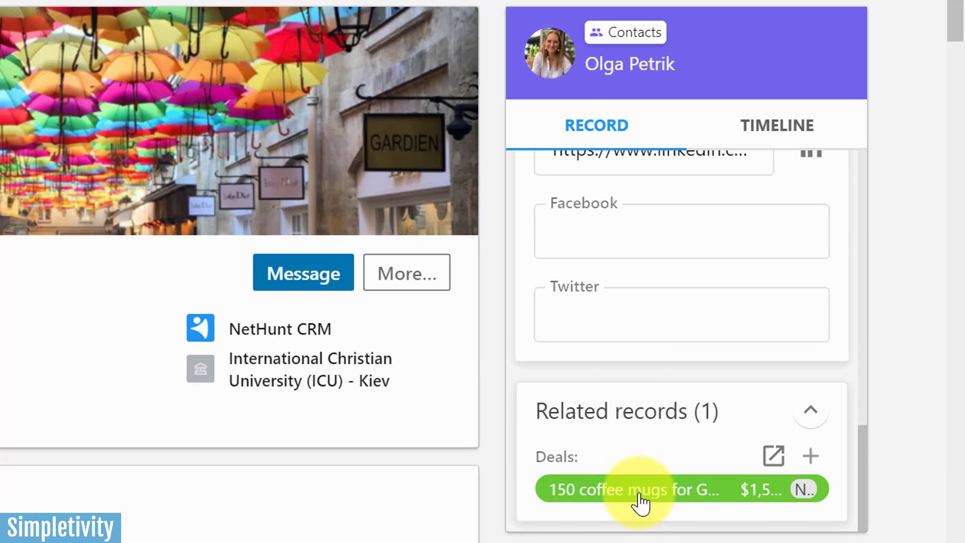
{"action": "mouse_move", "coordinate": [640, 498]}
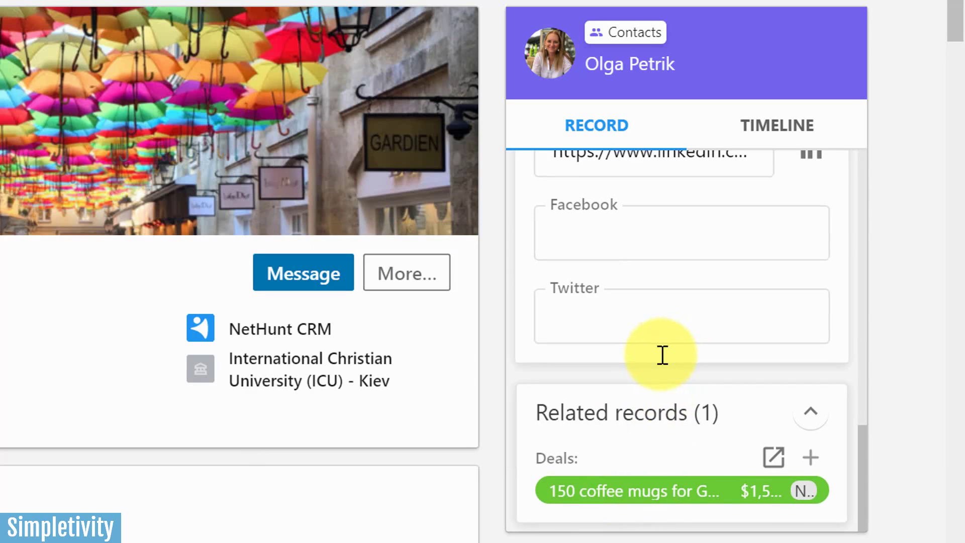
{"action": "scroll", "coordinate": [662, 355], "scroll_direction": "up", "scroll_amount": 10}
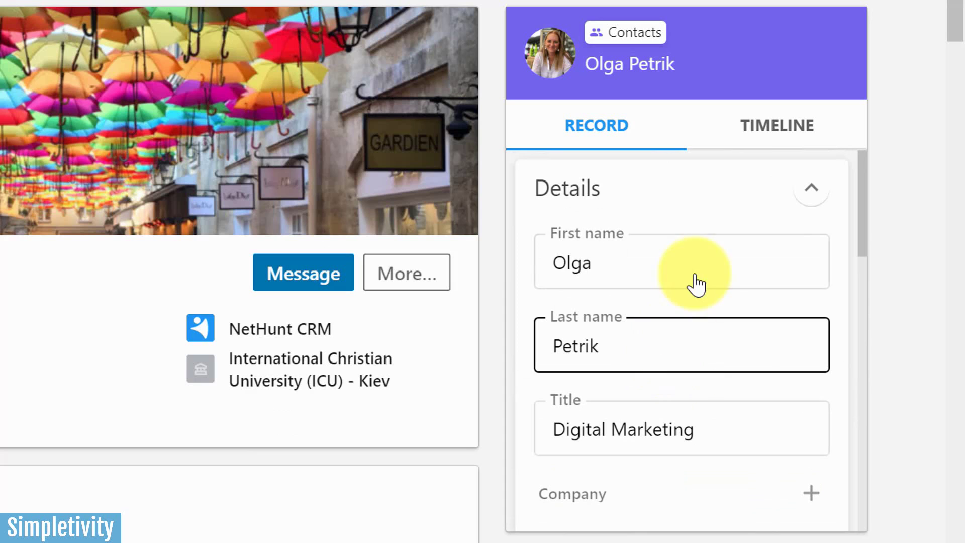
Save the timeline comment 'Check in with her in about a week's time.' on the contact
{"action": "left_click", "coordinate": [769, 138]}
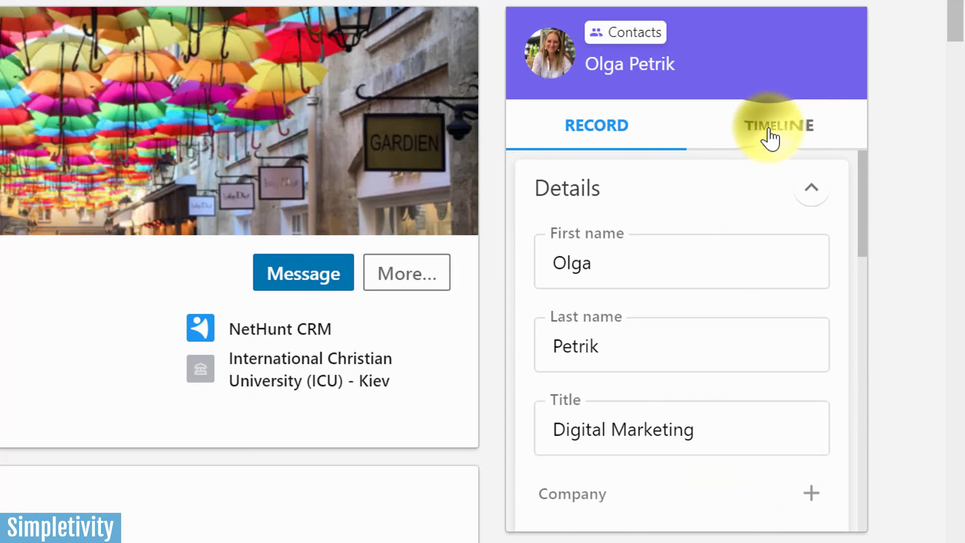
{"action": "scroll", "coordinate": [795, 288], "scroll_direction": "down", "scroll_amount": 6}
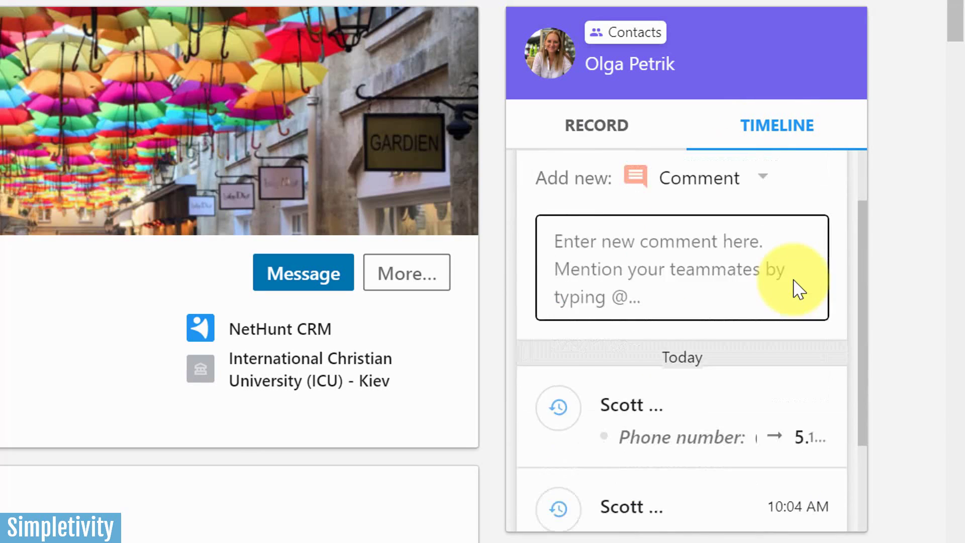
{"action": "scroll", "coordinate": [795, 287], "scroll_direction": "up", "scroll_amount": 6}
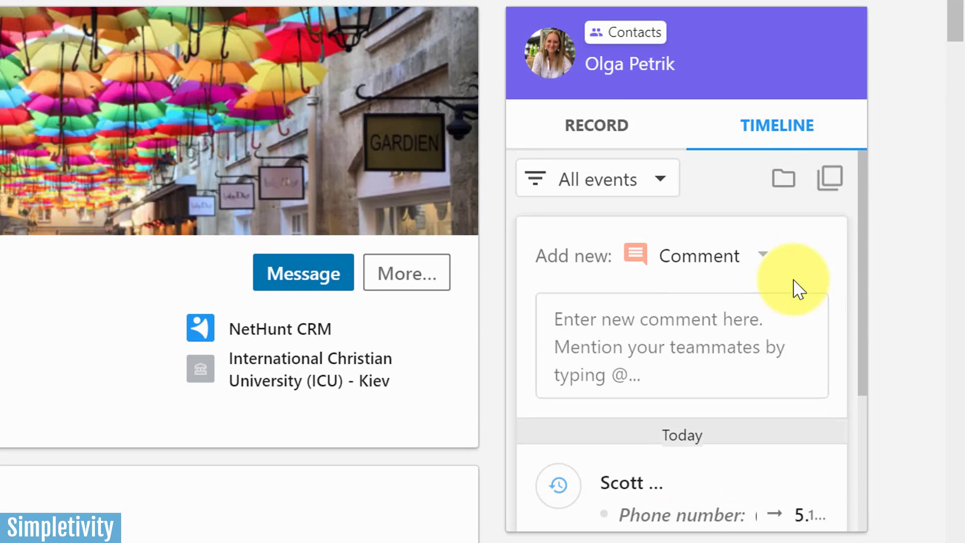
{"action": "left_click", "coordinate": [724, 304]}
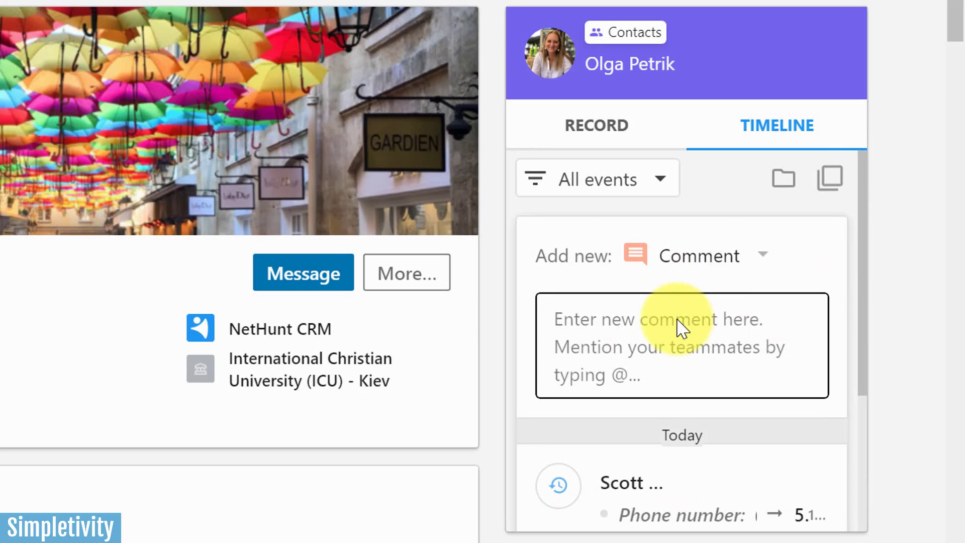
{"action": "left_click", "coordinate": [623, 325]}
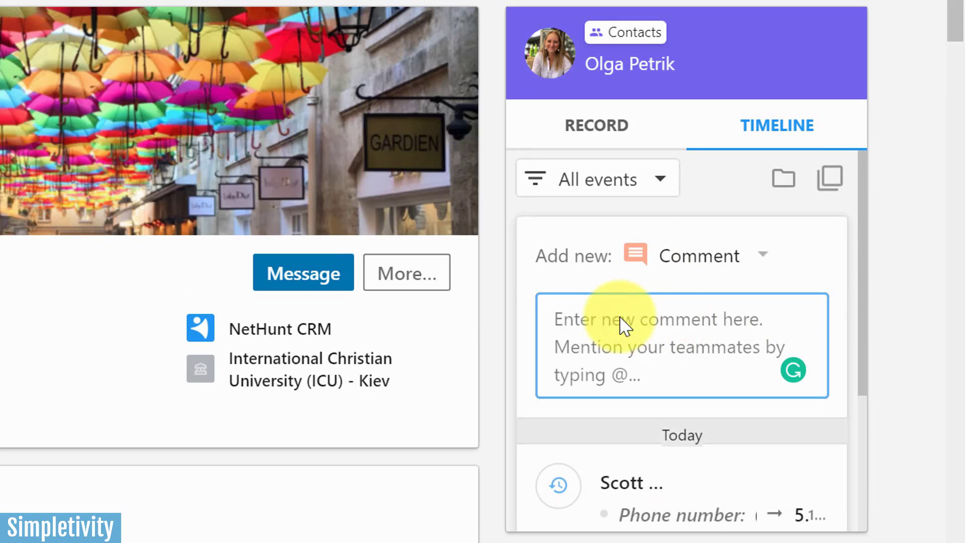
{"action": "type", "text": "Check in with her in about a"}
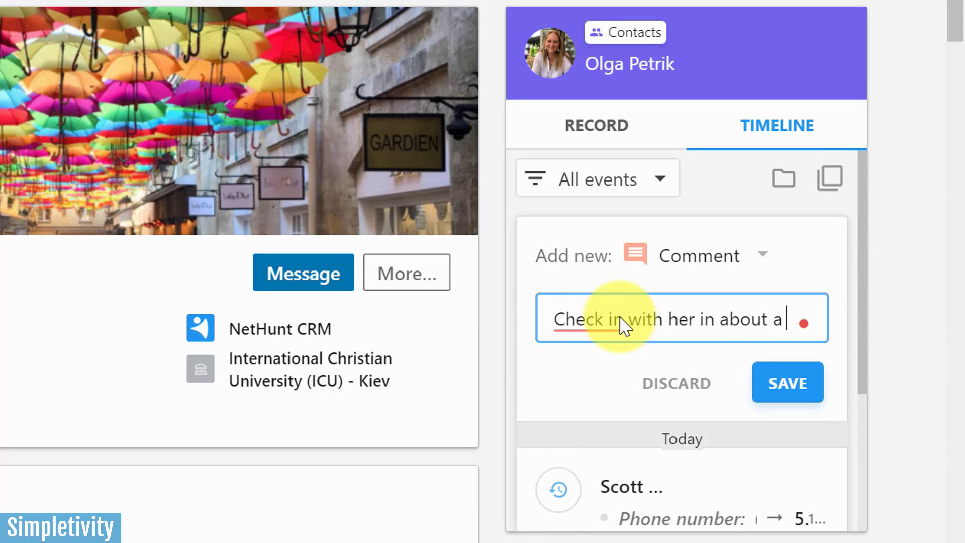
{"action": "type", "text": " week's time."}
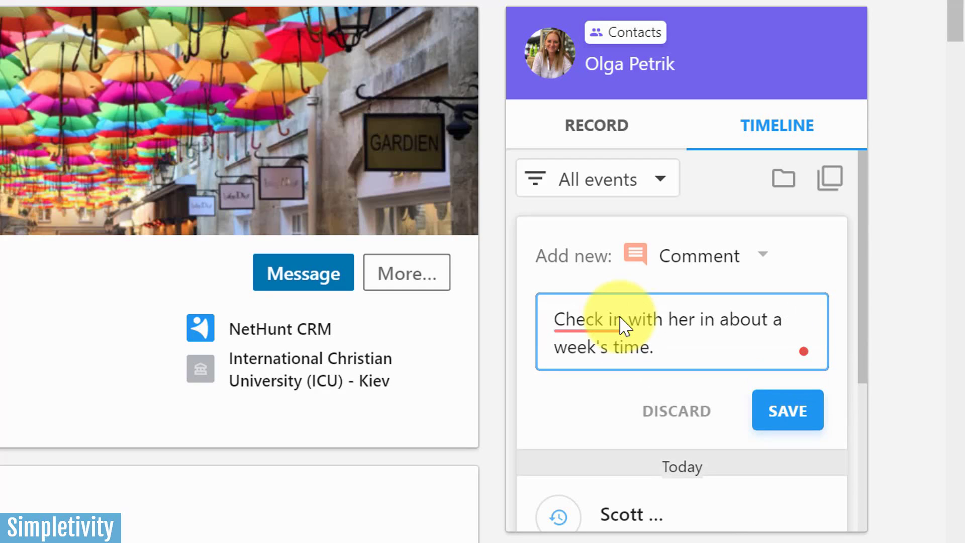
{"action": "left_click", "coordinate": [788, 410]}
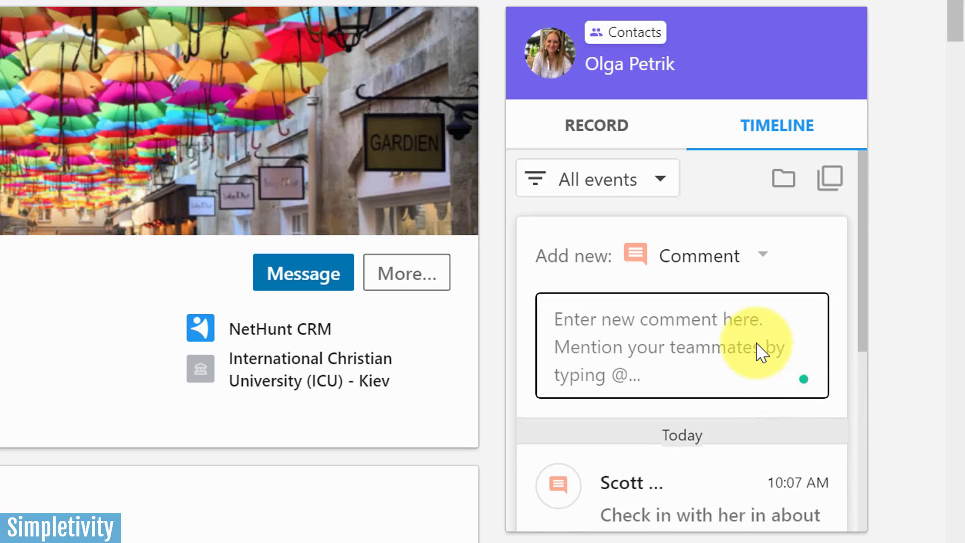
{"action": "scroll", "coordinate": [761, 352], "scroll_direction": "down", "scroll_amount": 2}
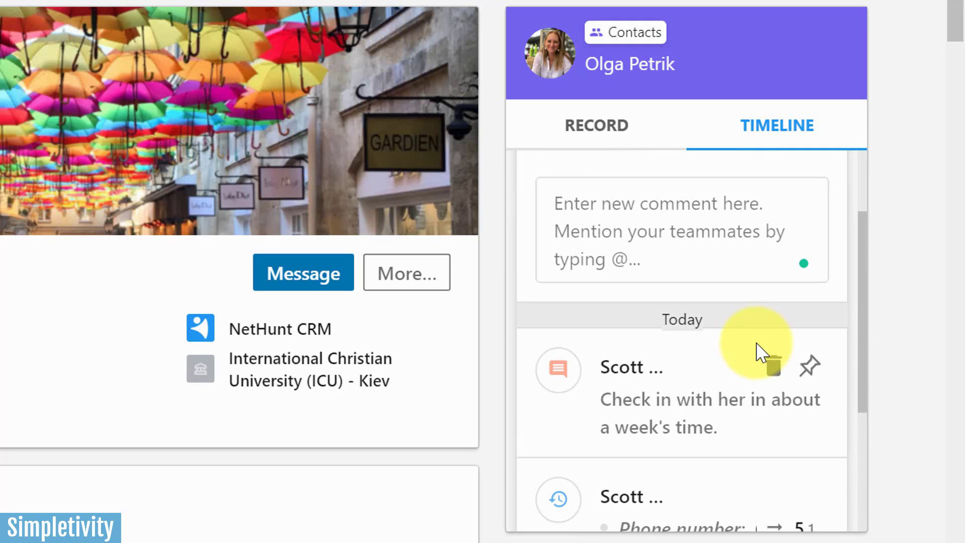
{"action": "scroll", "coordinate": [761, 352], "scroll_direction": "down", "scroll_amount": 2}
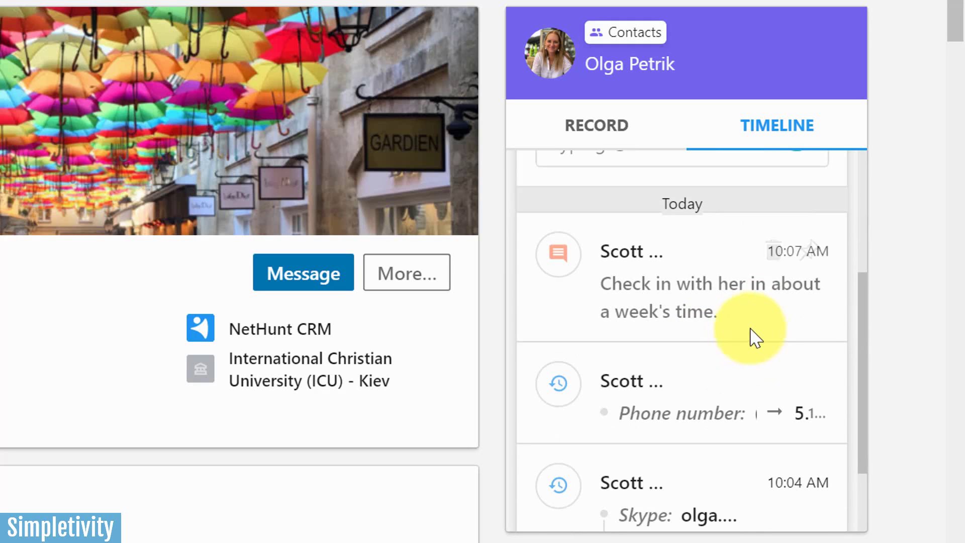
{"action": "scroll", "coordinate": [694, 305], "scroll_direction": "up", "scroll_amount": 4}
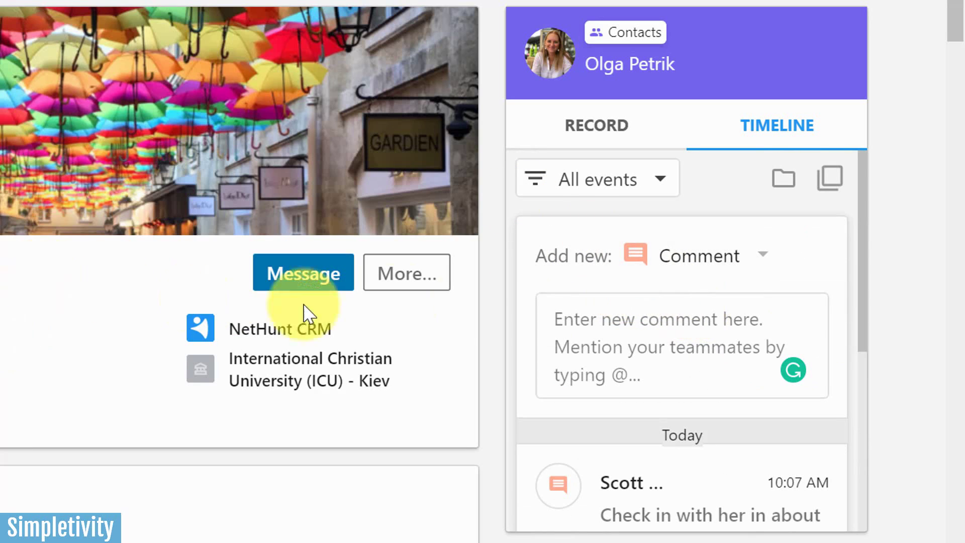
Save an all-day calendar event on 2020-03-06, titled as a call to the contact
{"action": "left_click", "coordinate": [760, 258]}
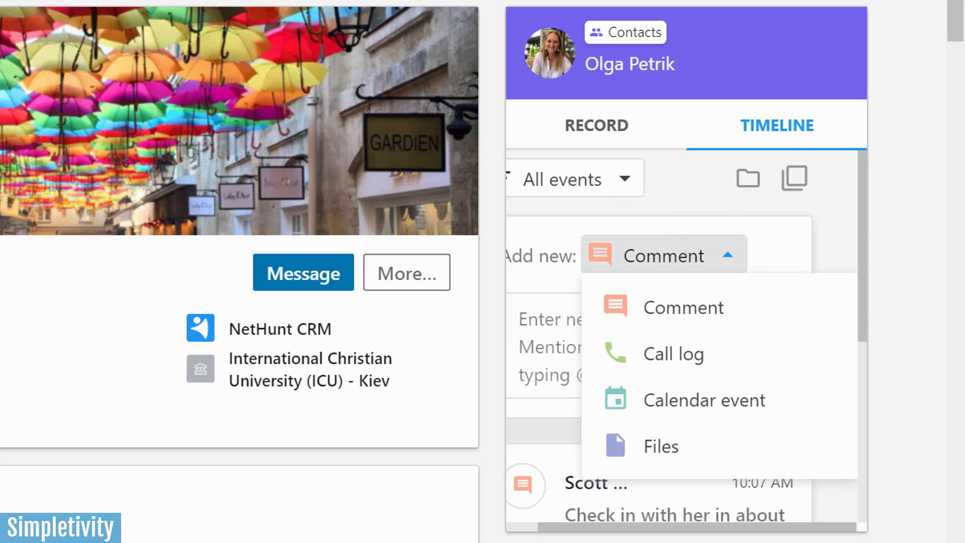
{"action": "left_click", "coordinate": [681, 403]}
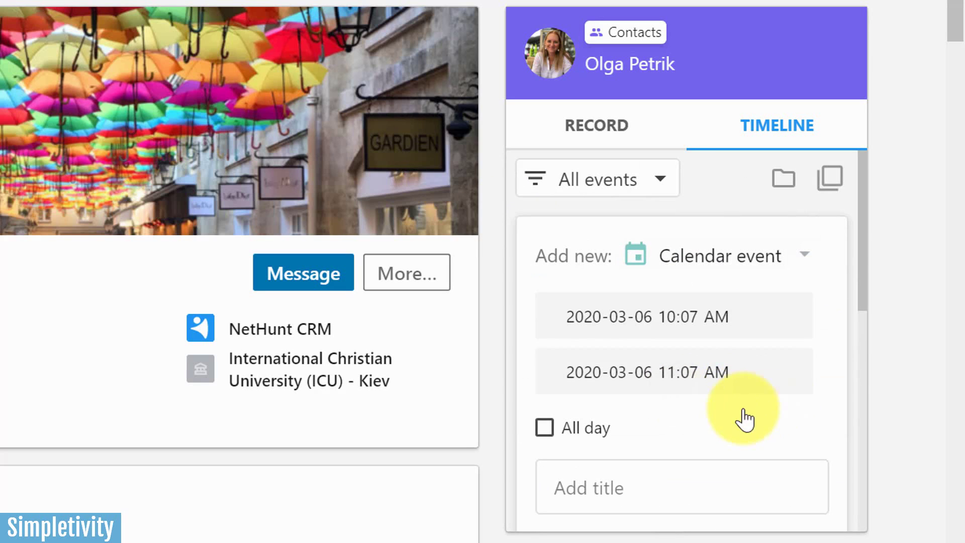
{"action": "left_click", "coordinate": [556, 438]}
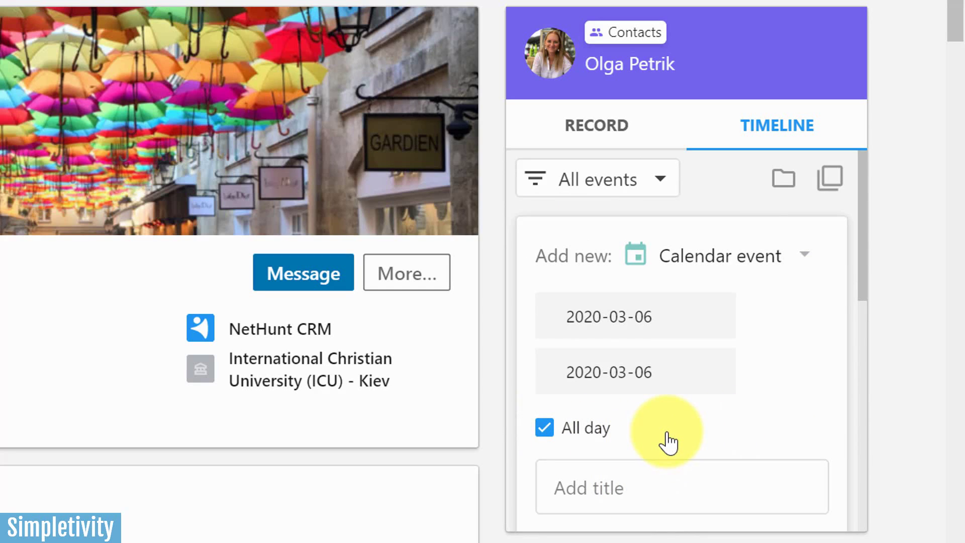
{"action": "left_click", "coordinate": [632, 490]}
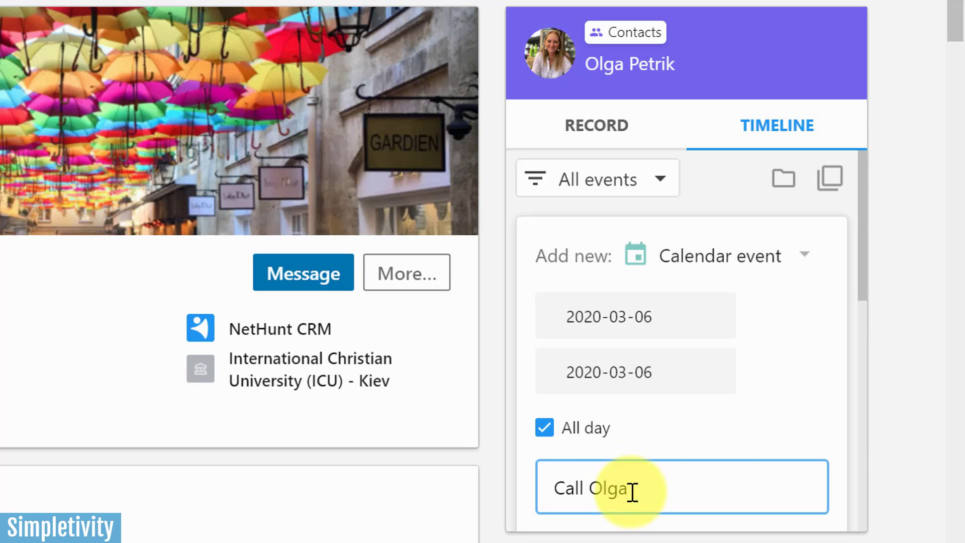
{"action": "scroll", "coordinate": [632, 491], "scroll_direction": "down", "scroll_amount": 3}
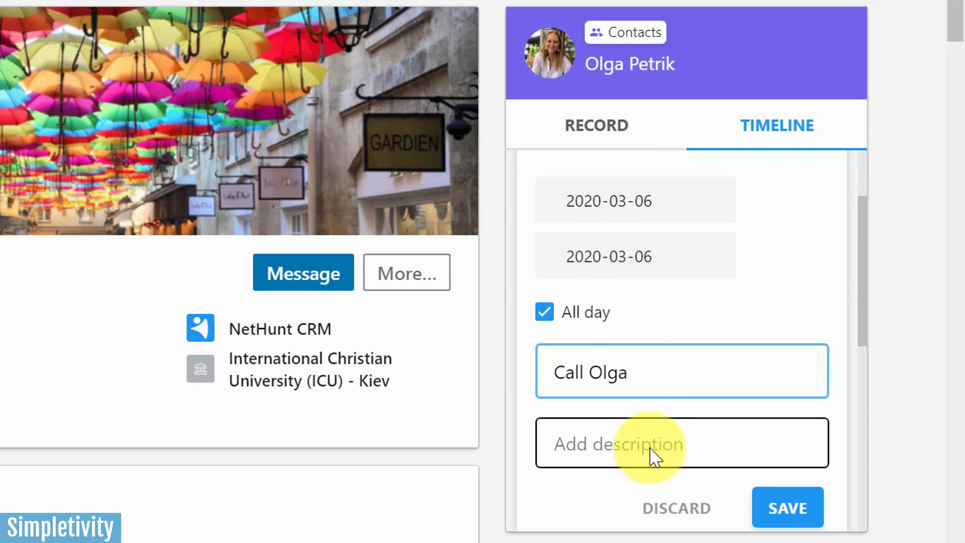
{"action": "left_click", "coordinate": [785, 510]}
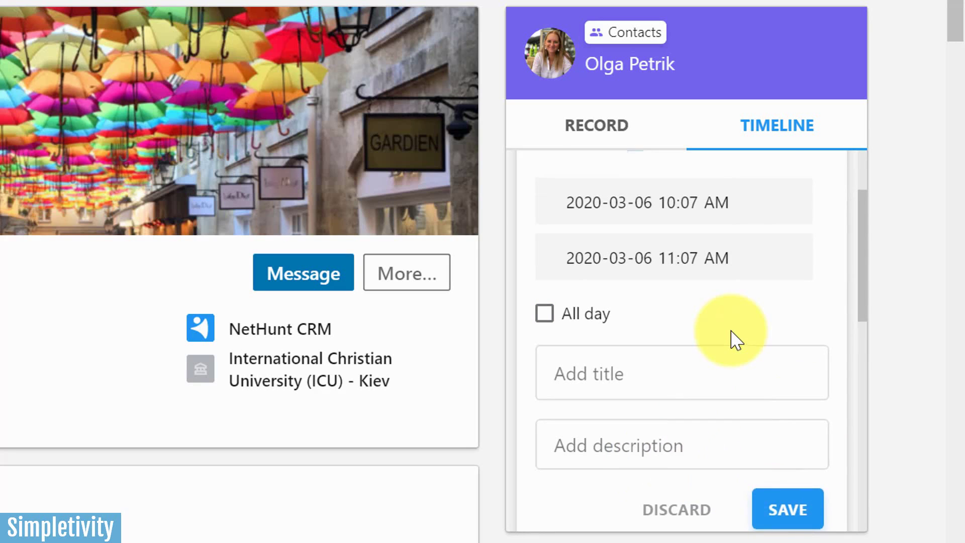
{"action": "scroll", "coordinate": [827, 290], "scroll_direction": "down", "scroll_amount": 4}
{"action": "scroll", "coordinate": [827, 291], "scroll_direction": "down", "scroll_amount": 5}
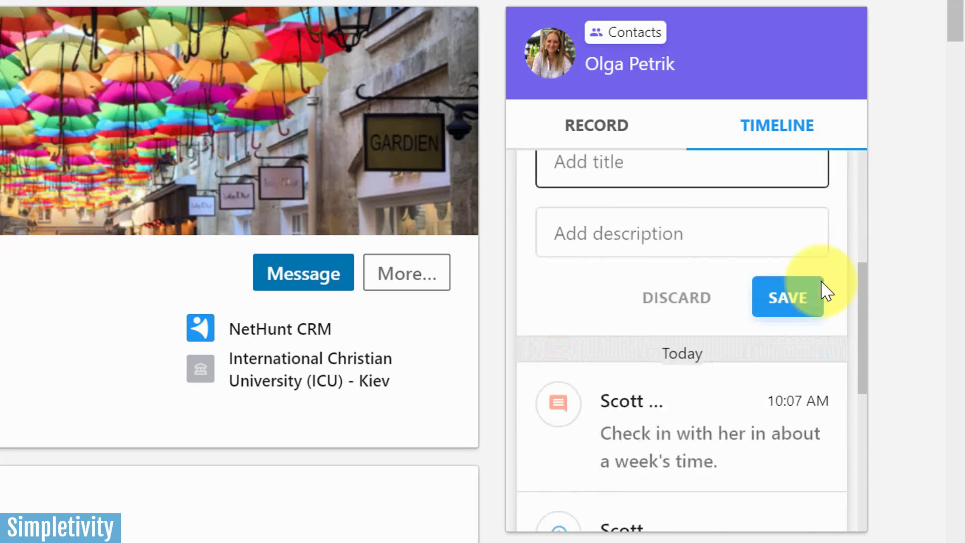
{"action": "scroll", "coordinate": [827, 291], "scroll_direction": "up", "scroll_amount": 8}
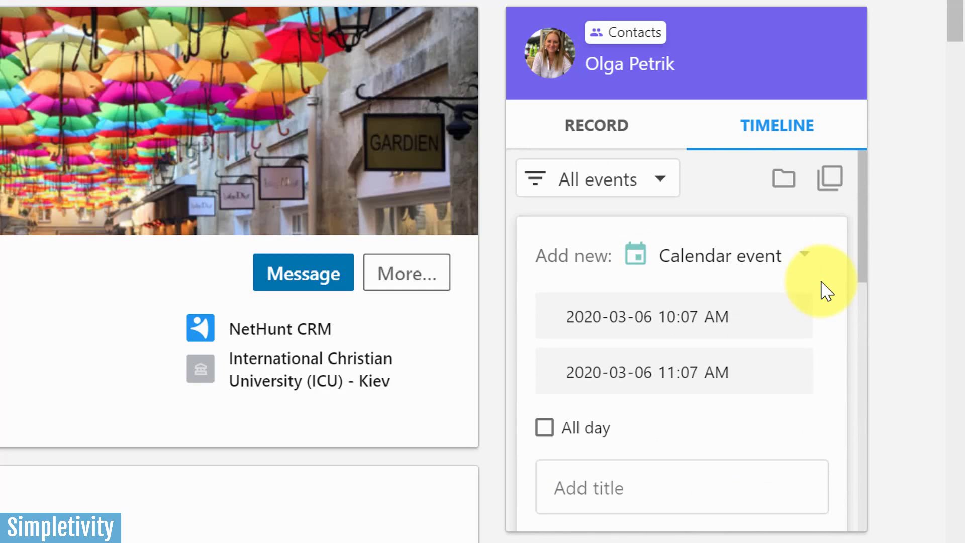
{"action": "scroll", "coordinate": [824, 289], "scroll_direction": "down", "scroll_amount": 5}
{"action": "scroll", "coordinate": [822, 287], "scroll_direction": "up", "scroll_amount": 6}
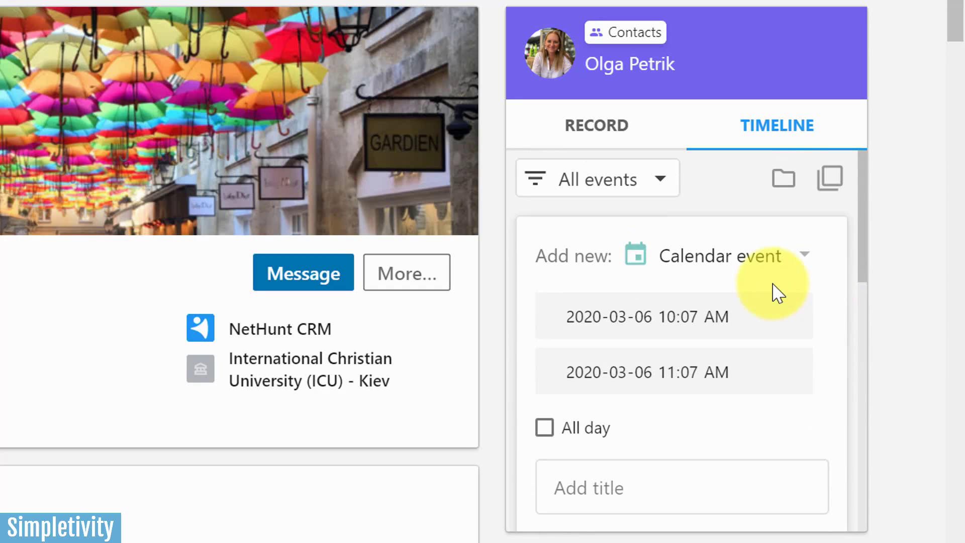
In Google Calendar, jump to today and open the March 6 call event's edit page
{"action": "left_click", "coordinate": [211, 15]}
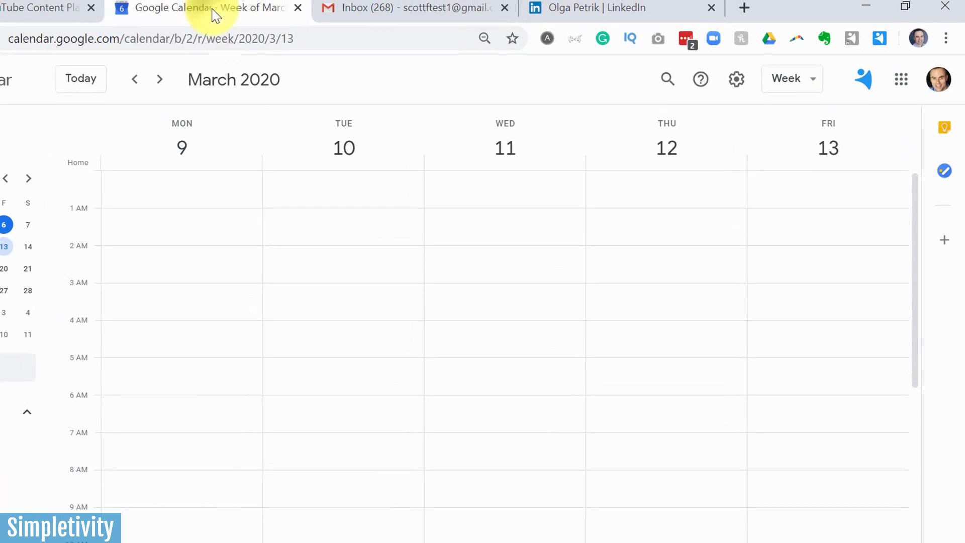
{"action": "left_click", "coordinate": [80, 87]}
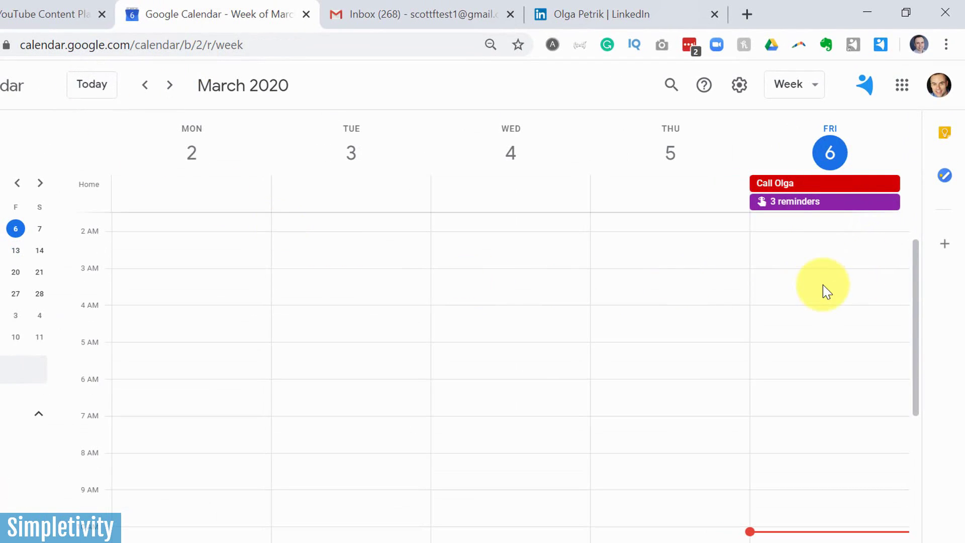
{"action": "left_click", "coordinate": [813, 185]}
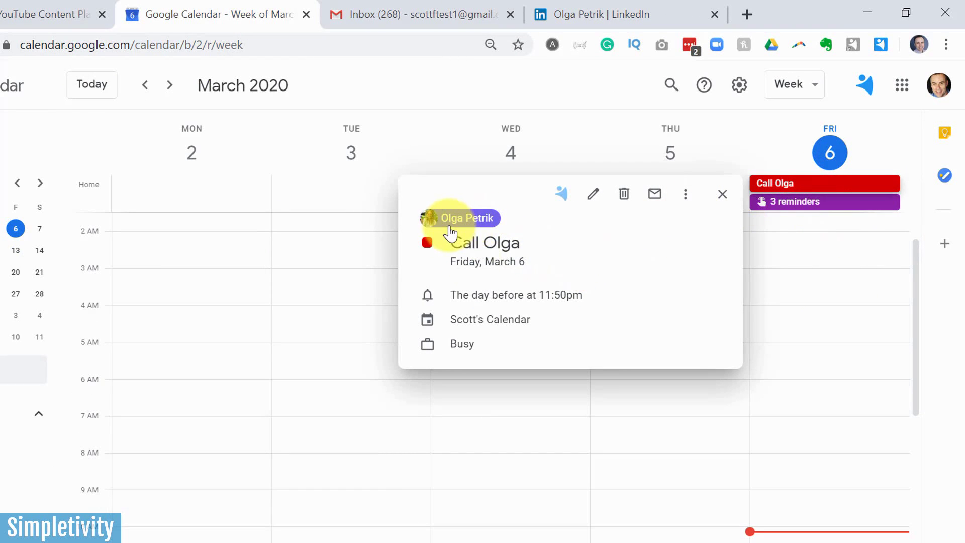
{"action": "mouse_move", "coordinate": [475, 222]}
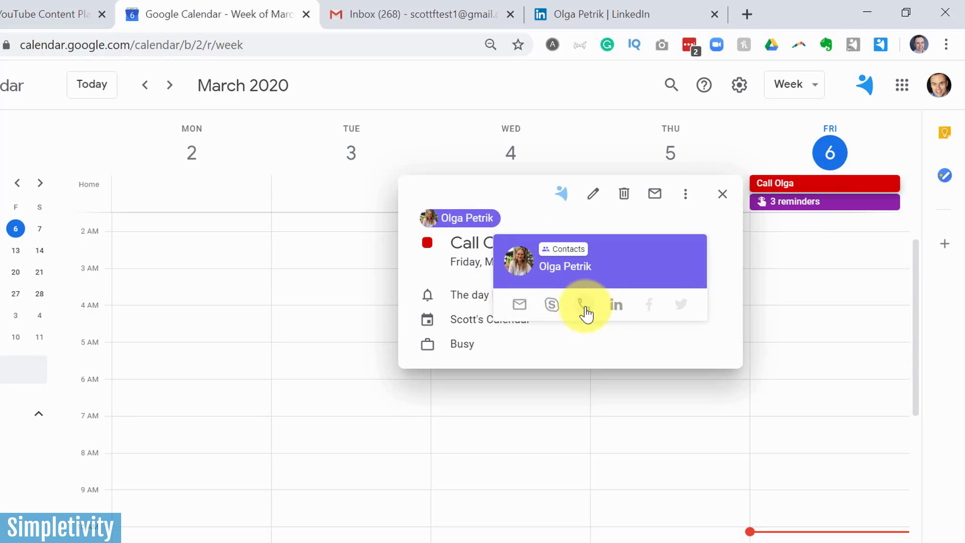
{"action": "left_click", "coordinate": [595, 196]}
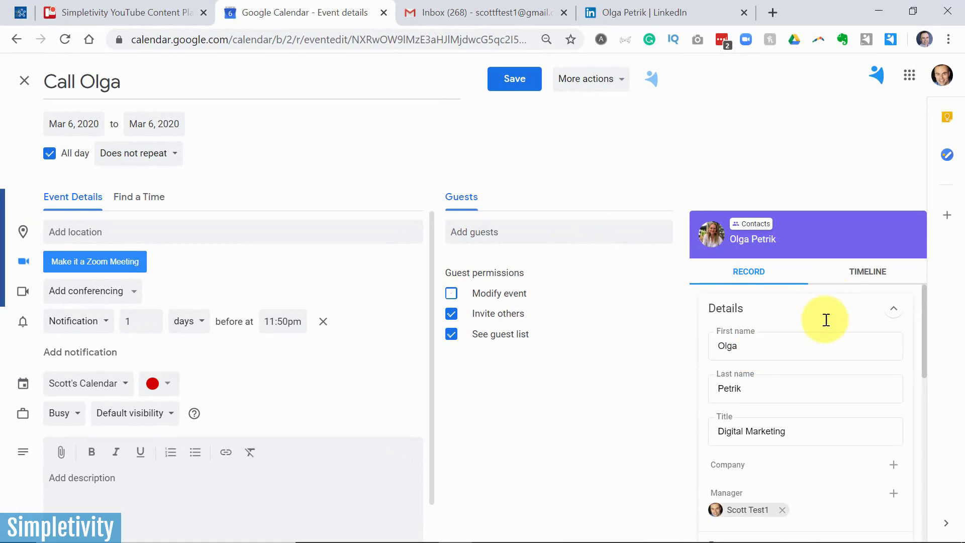
Check the contact's related coffee-mug deal, then show her NetHunt timeline beside the call event
{"action": "scroll", "coordinate": [825, 320], "scroll_direction": "down", "scroll_amount": 5}
{"action": "scroll", "coordinate": [825, 327], "scroll_direction": "up", "scroll_amount": 5}
{"action": "scroll", "coordinate": [824, 327], "scroll_direction": "down", "scroll_amount": 5}
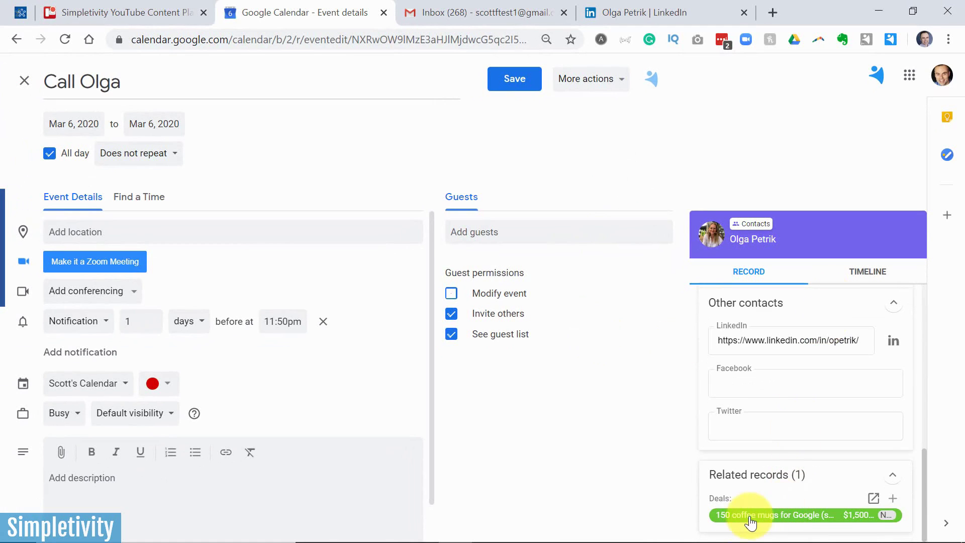
{"action": "scroll", "coordinate": [781, 518], "scroll_direction": "up", "scroll_amount": 6}
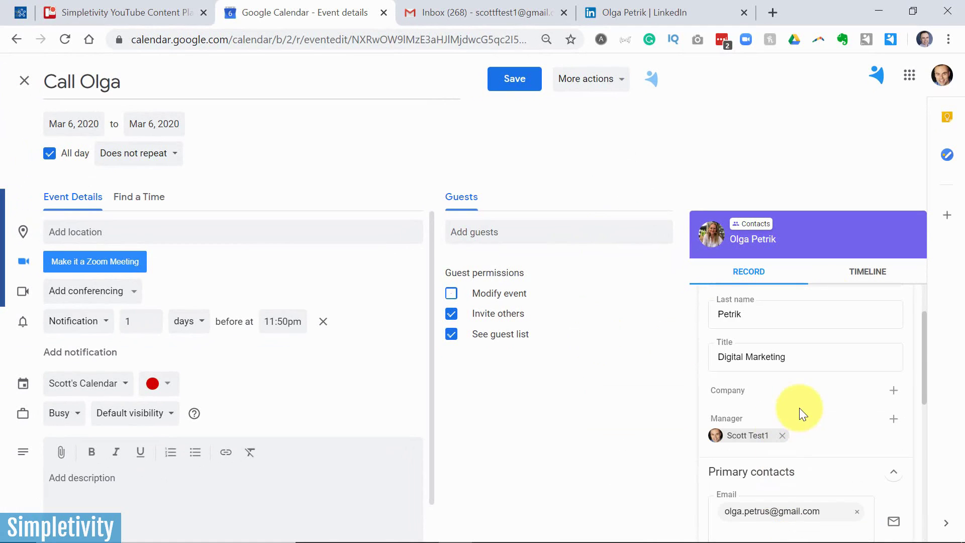
{"action": "left_click", "coordinate": [873, 272]}
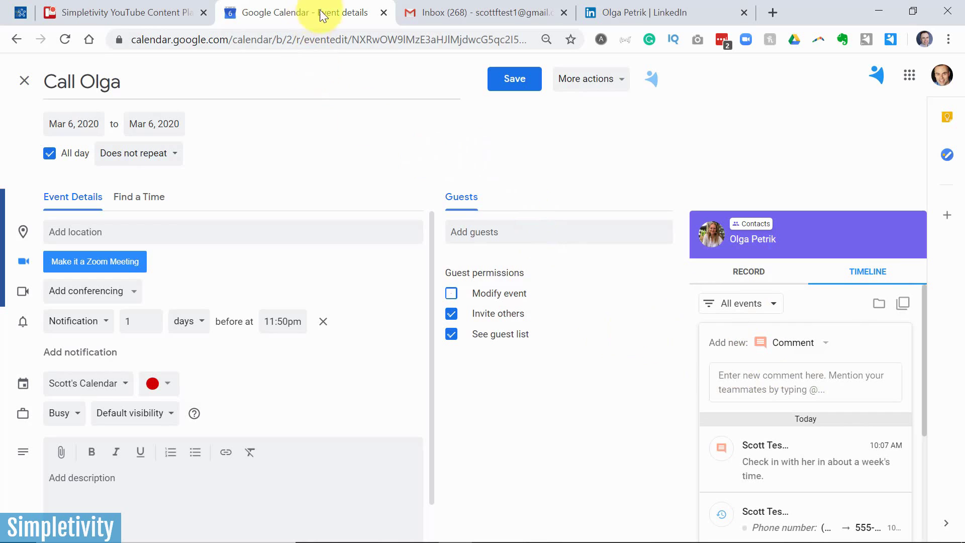
Return to the Gmail Inbox and open the business workspace's NetHunt Dashboard
{"action": "left_click", "coordinate": [469, 11]}
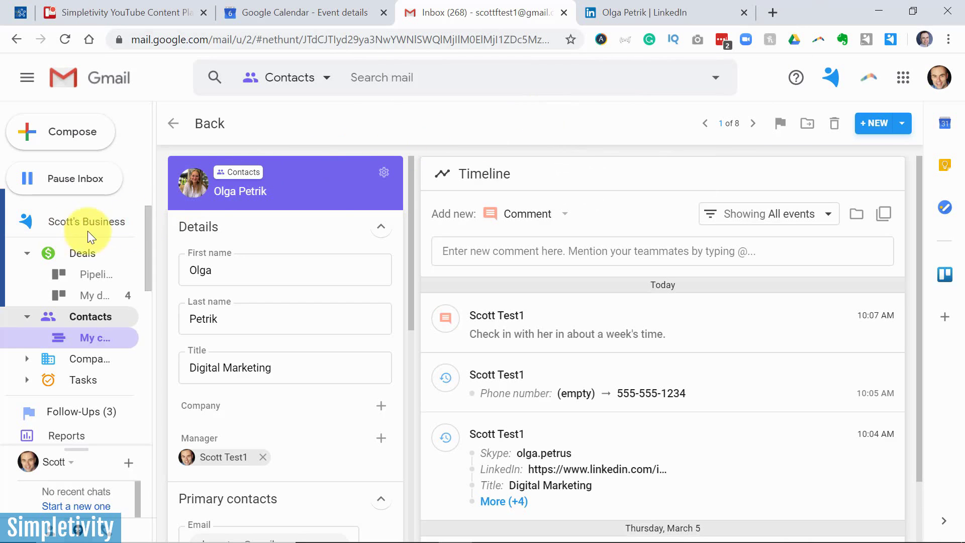
{"action": "left_click", "coordinate": [22, 221]}
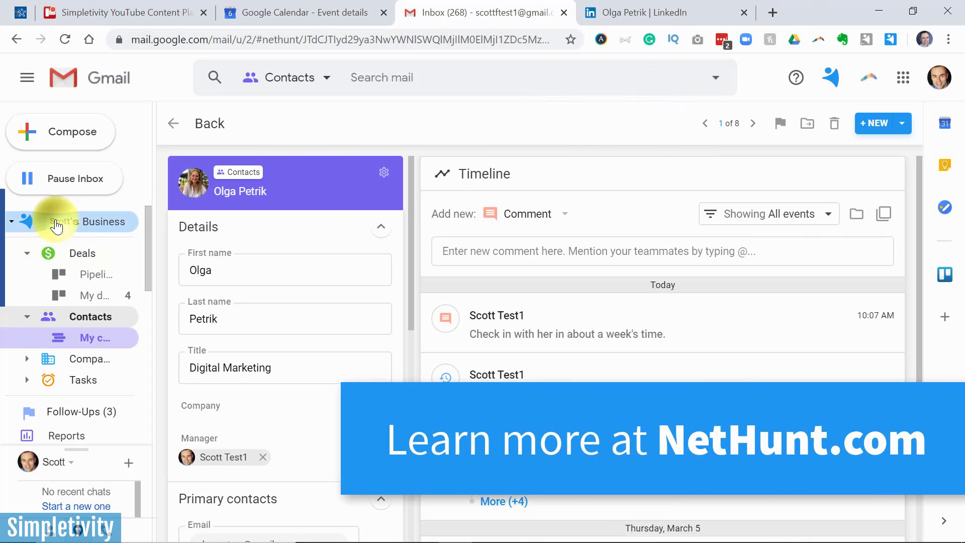